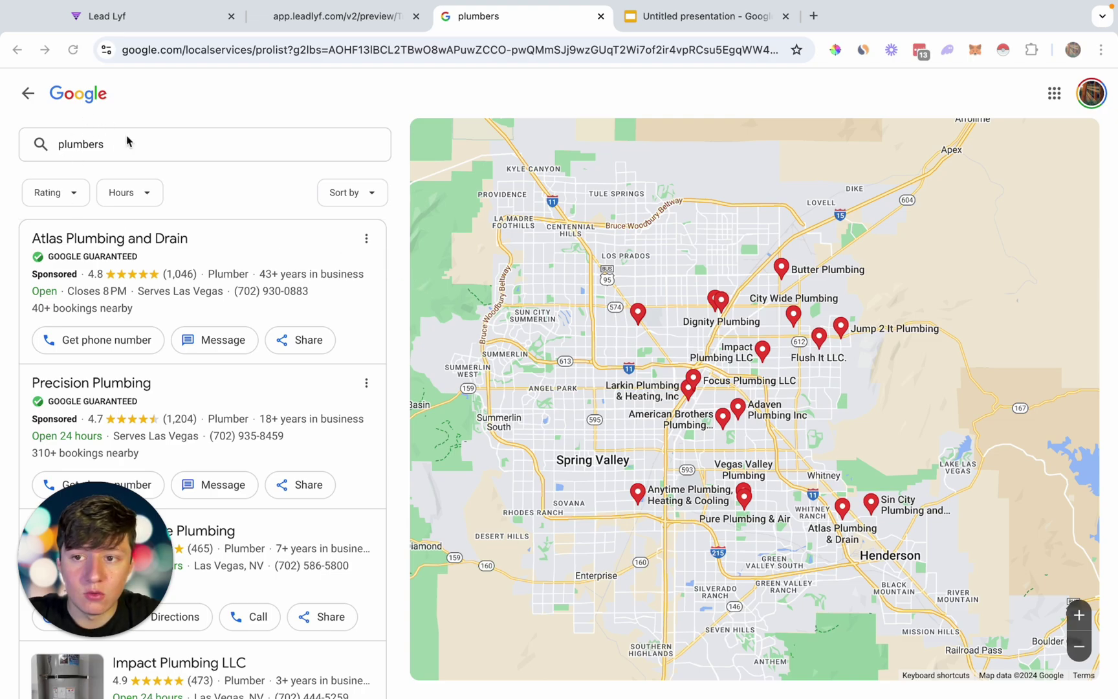
scroll(292, 428, down, 2)
scroll(292, 428, down, 3)
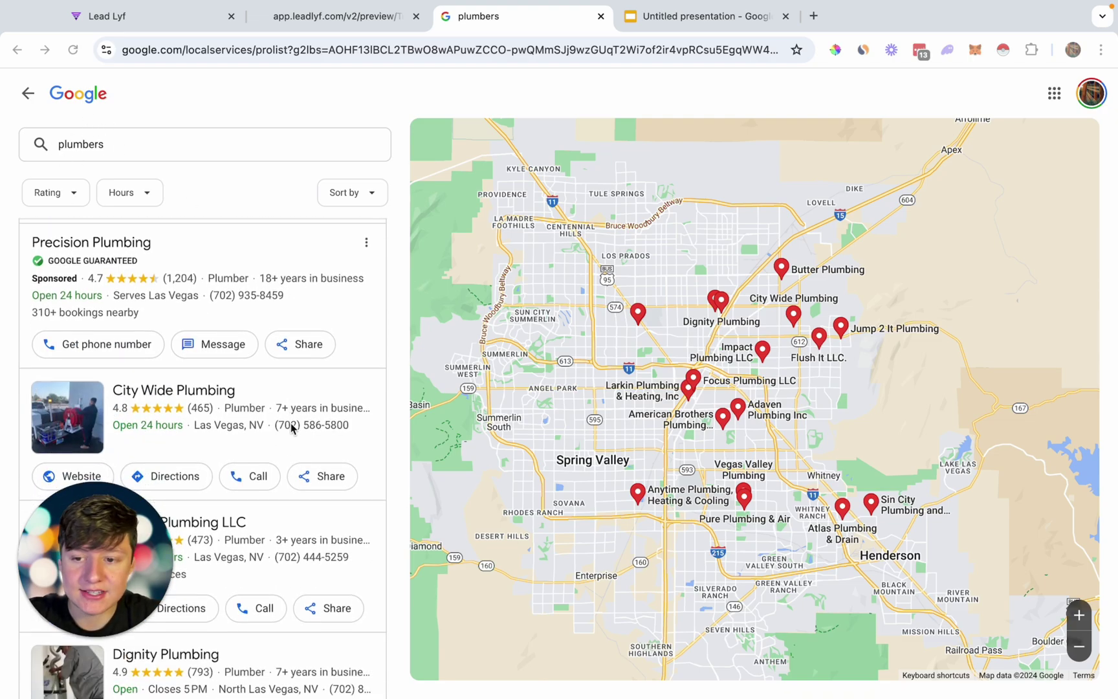
scroll(292, 429, down, 2)
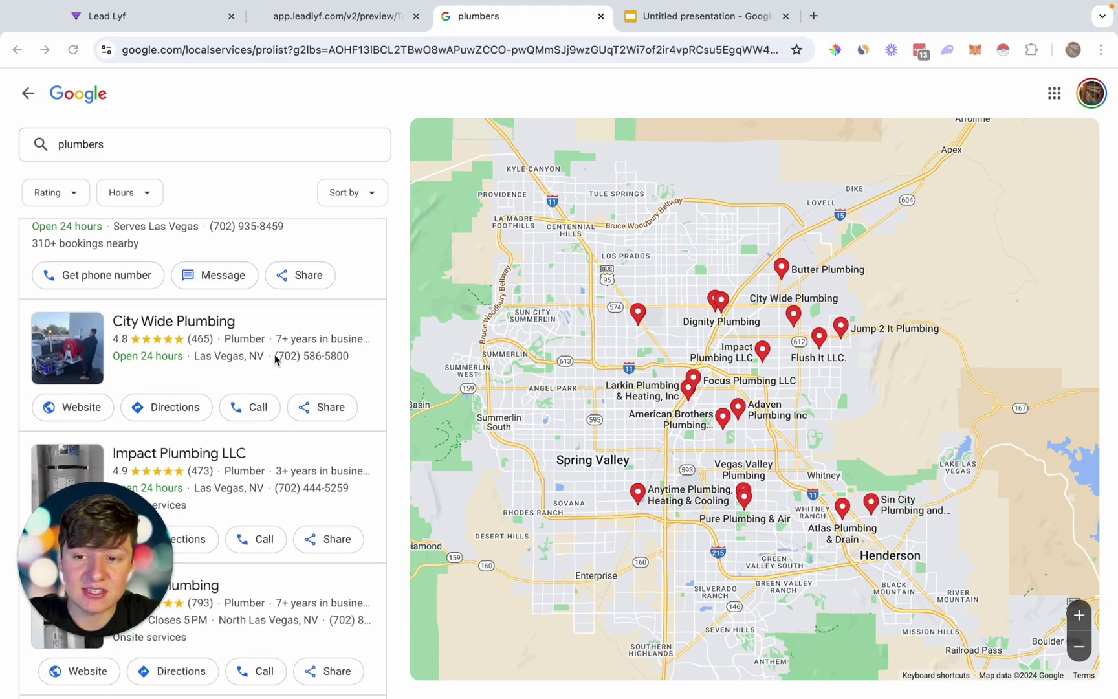
scroll(252, 479, down, 5)
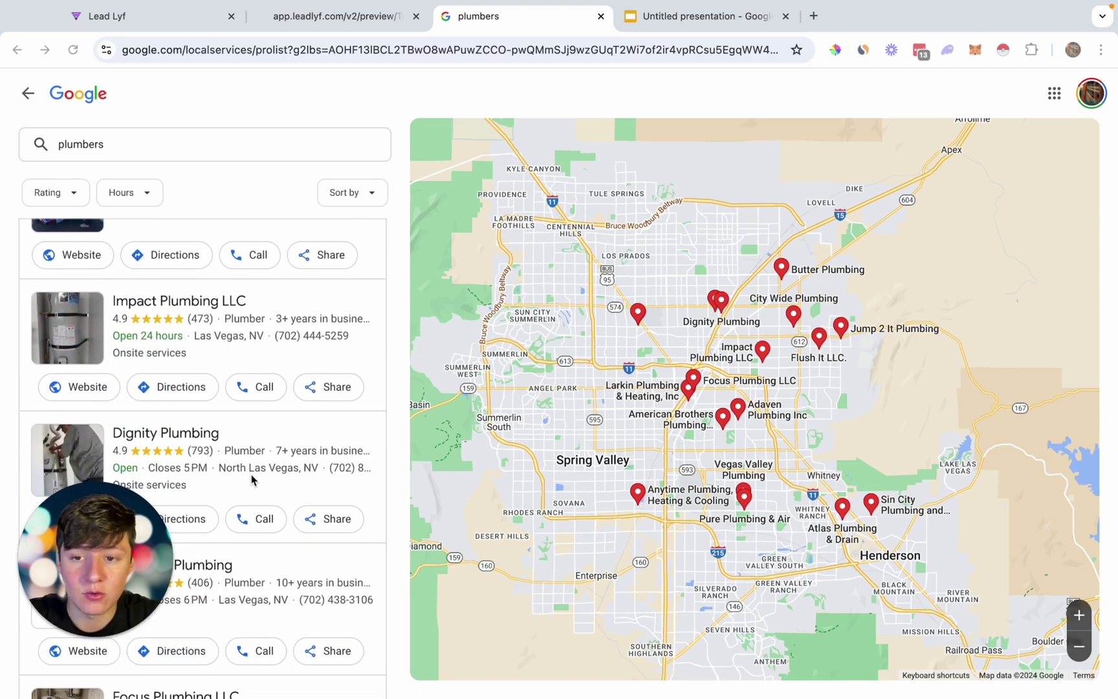
scroll(283, 351, up, 2)
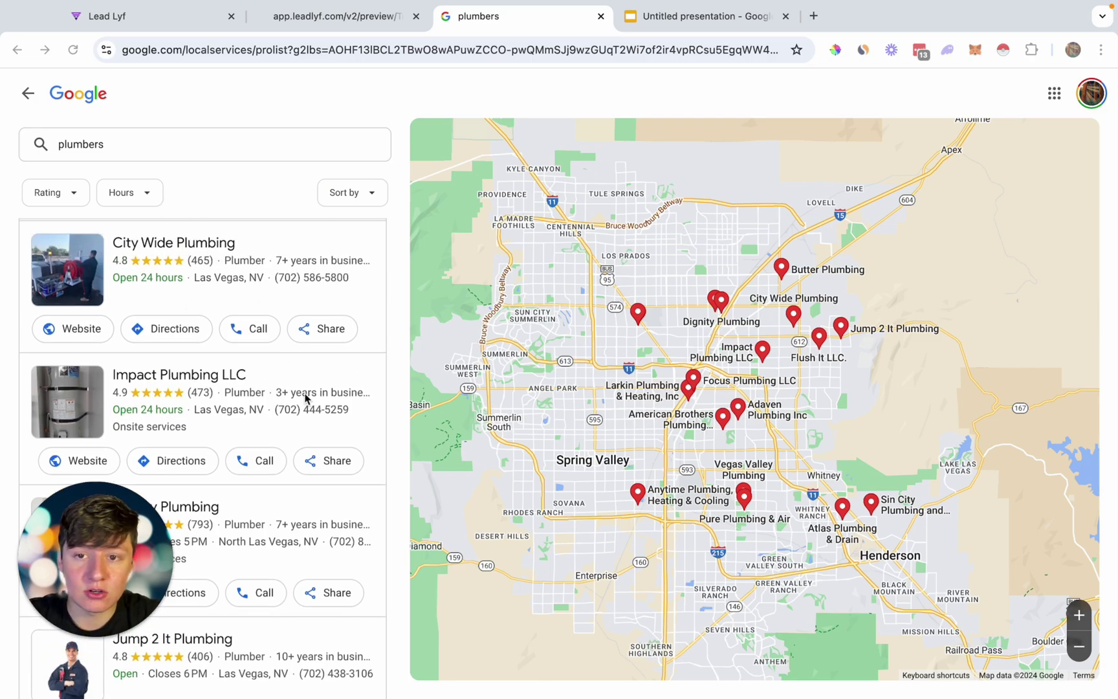
scroll(292, 381, down, 2)
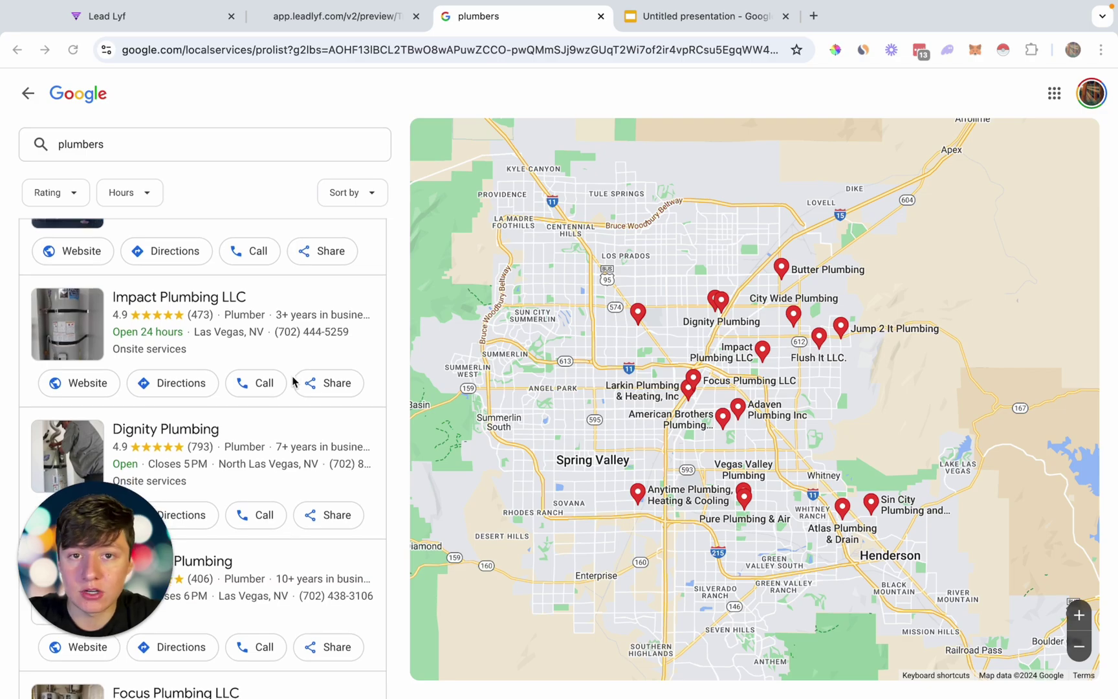
scroll(292, 382, up, 3)
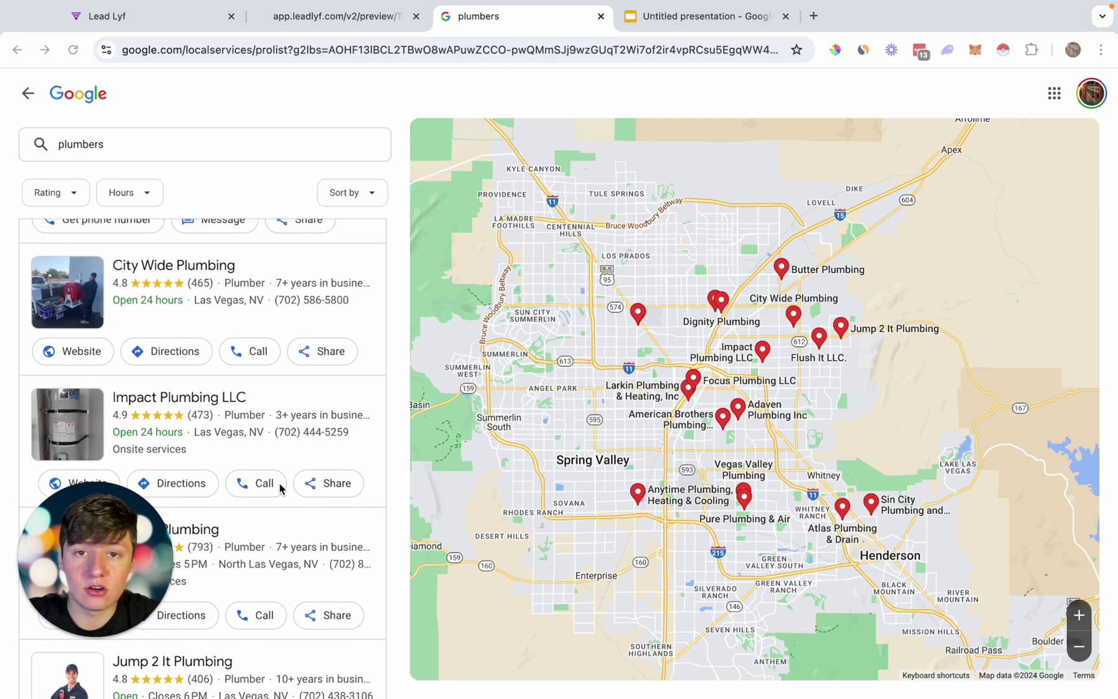
scroll(280, 489, down, 3)
scroll(279, 489, up, 3)
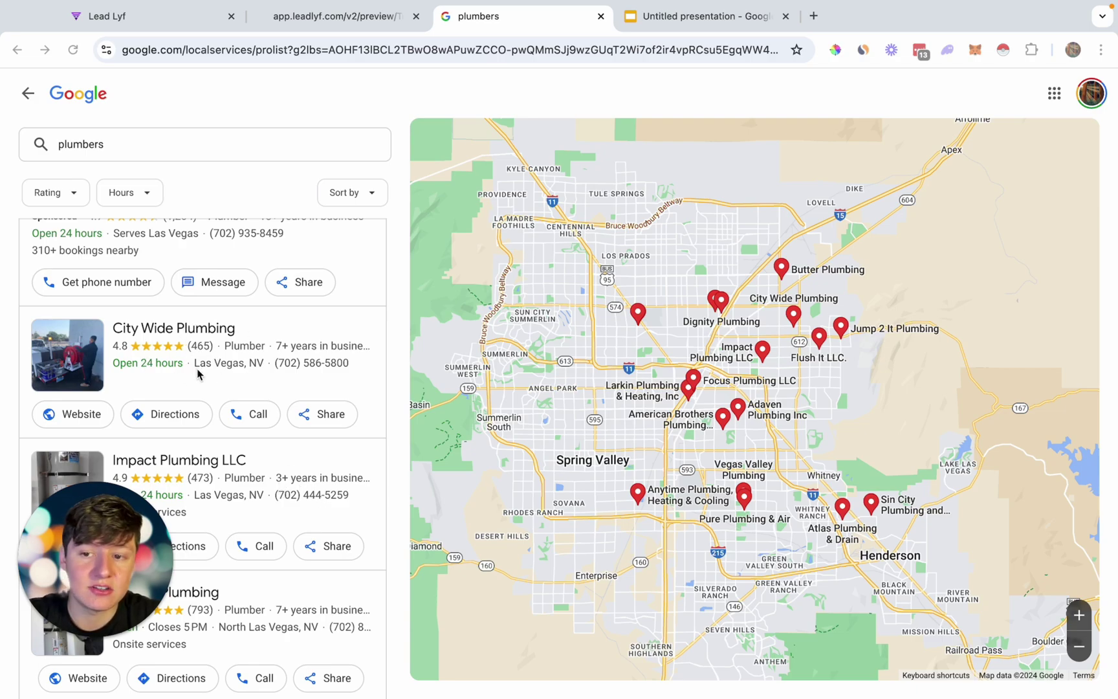
scroll(220, 395, down, 2)
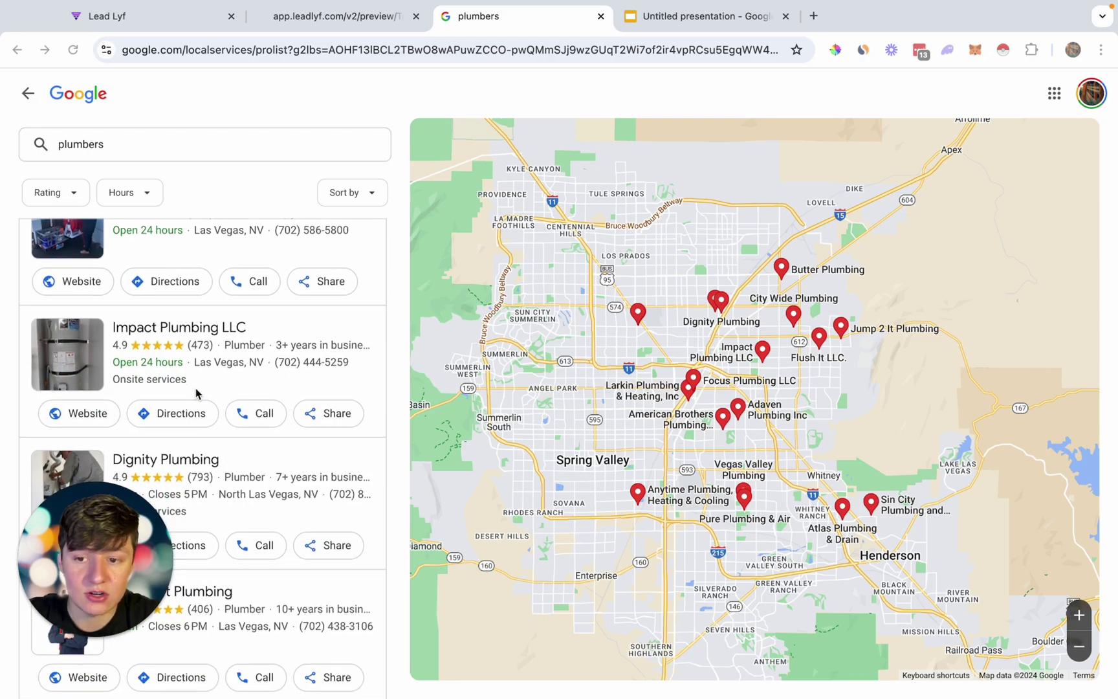
scroll(197, 388, down, 1)
scroll(191, 411, up, 1)
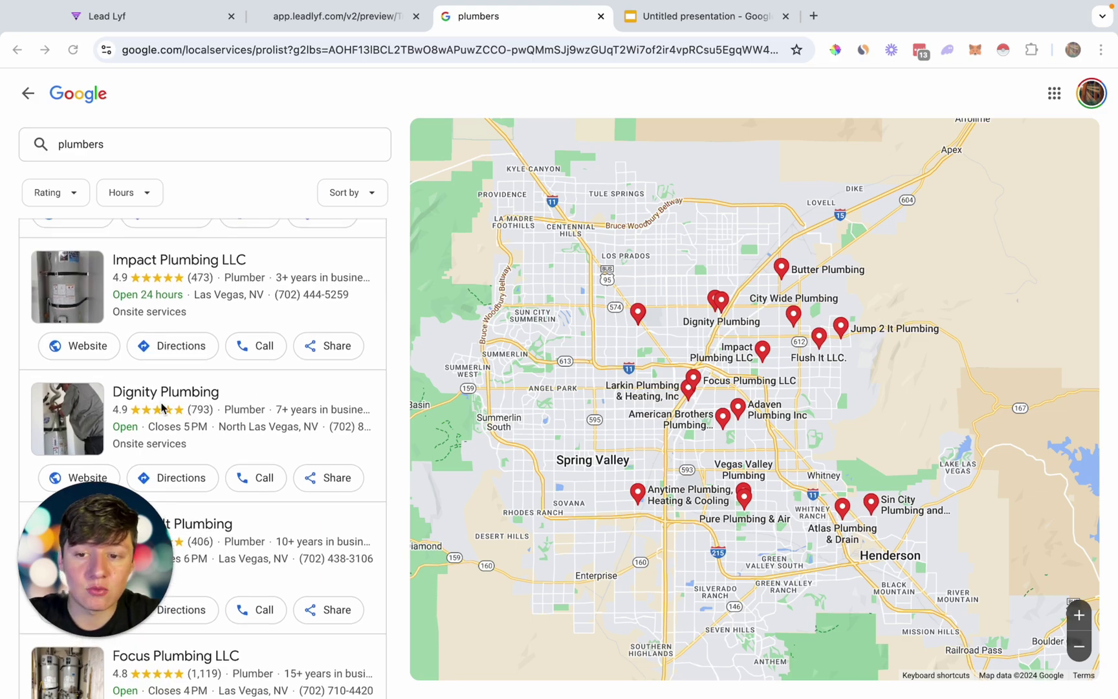
scroll(212, 430, up, 3)
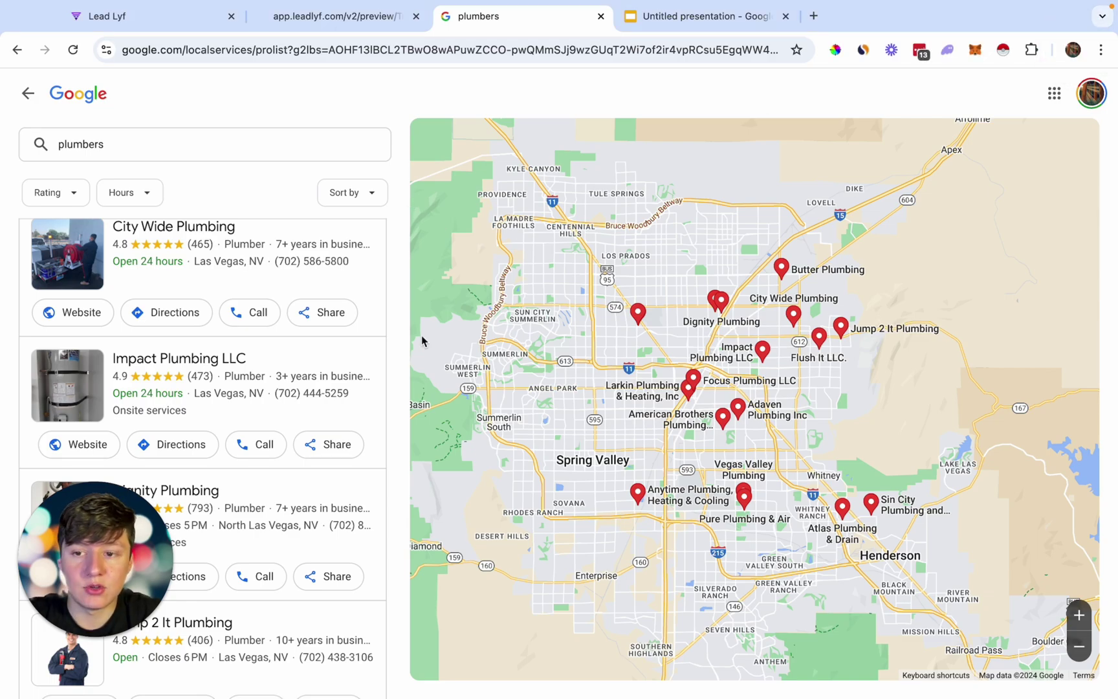
scroll(300, 464, down, 2)
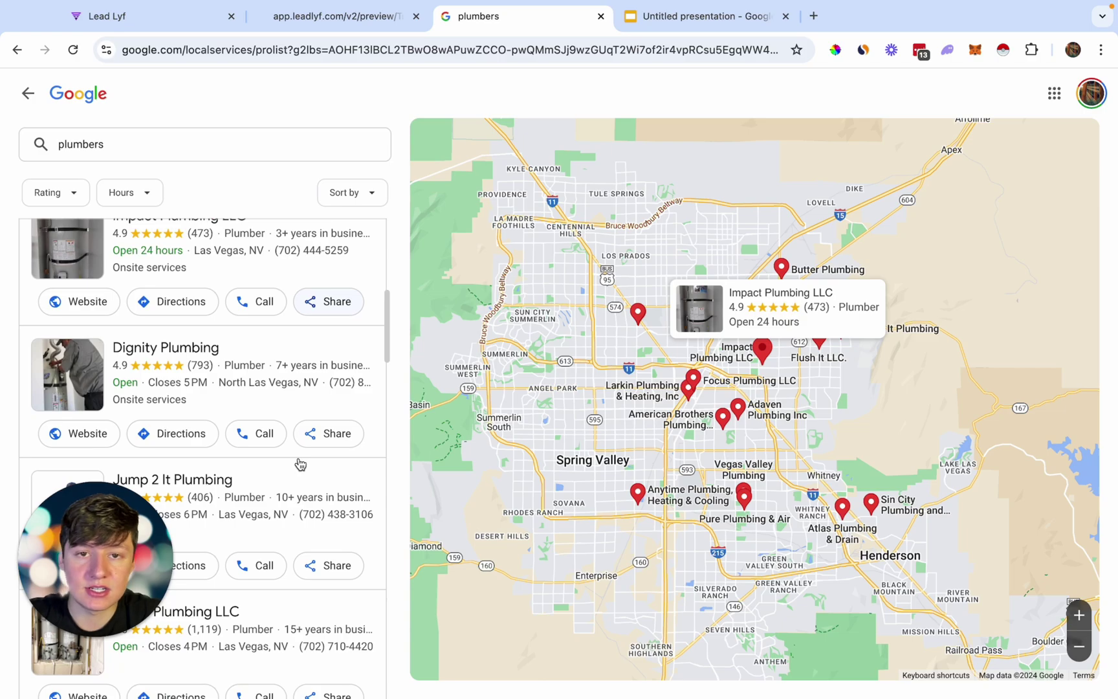
scroll(324, 392, up, 2)
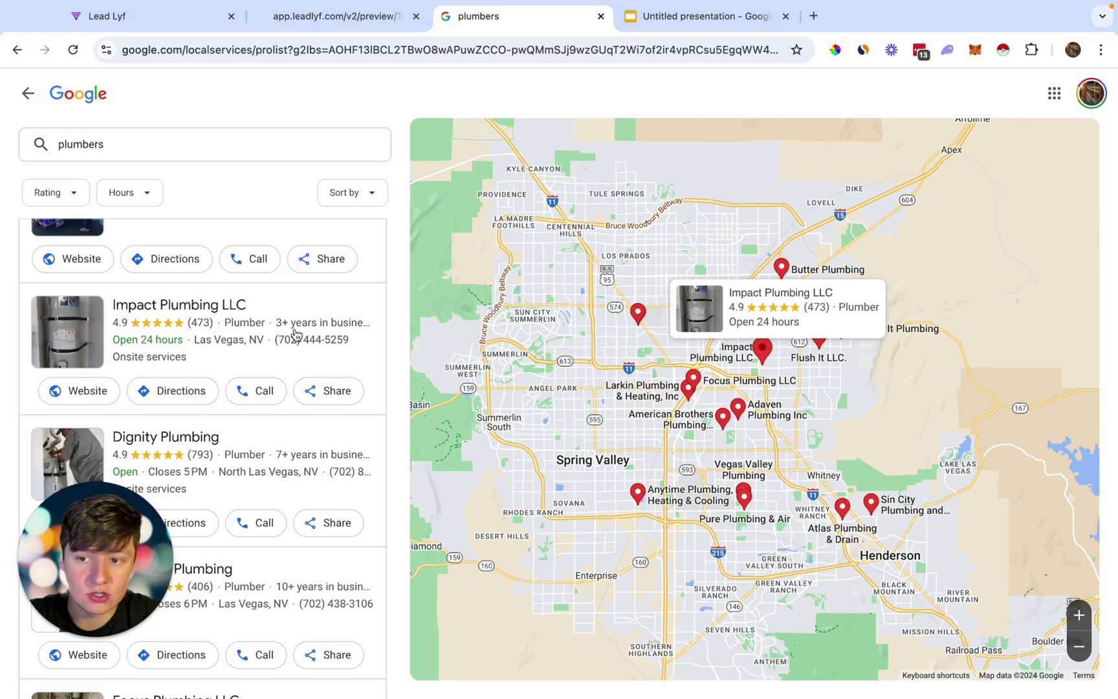
scroll(261, 355, up, 2)
scroll(262, 355, down, 2)
scroll(262, 354, down, 3)
On the preview page, calculate ROI for a 500 client value, 50 missed calls and 30% close rate.
key(ctrl+shift+Tab)
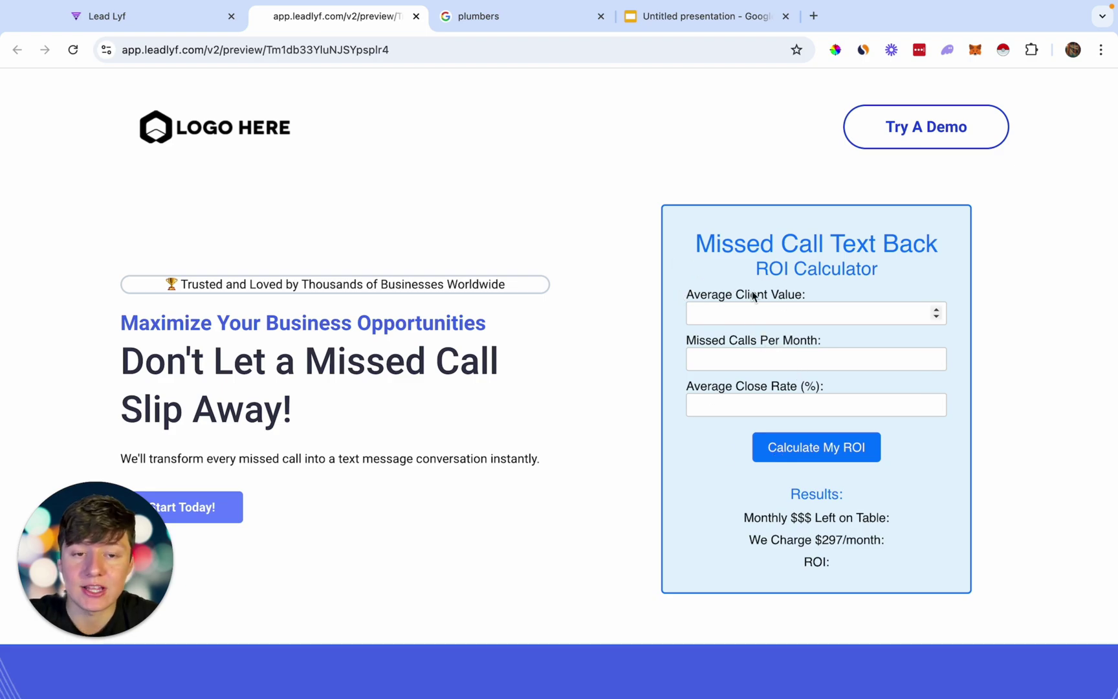
click(718, 309)
text(500)
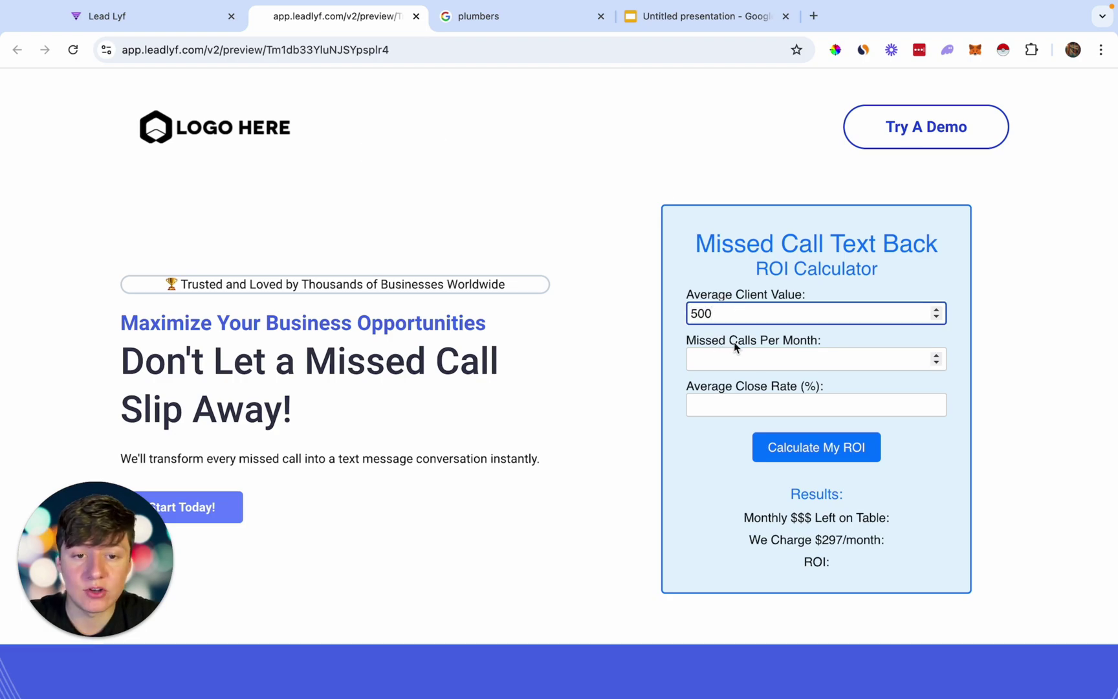
click(736, 359)
text(50)
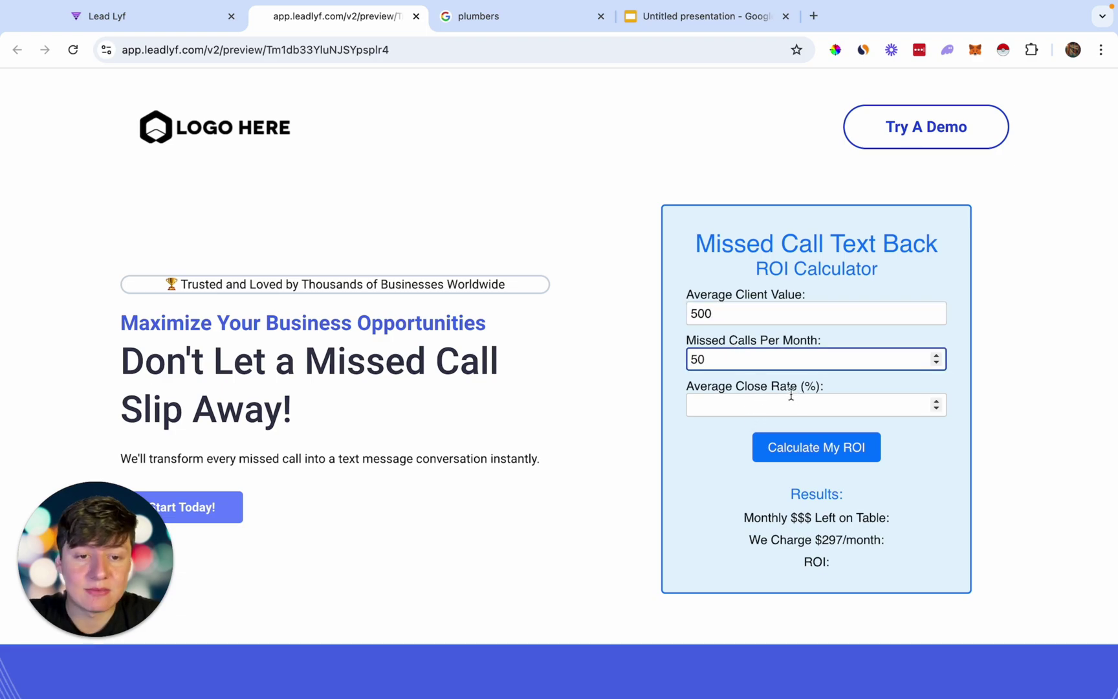
click(757, 403)
text(30)
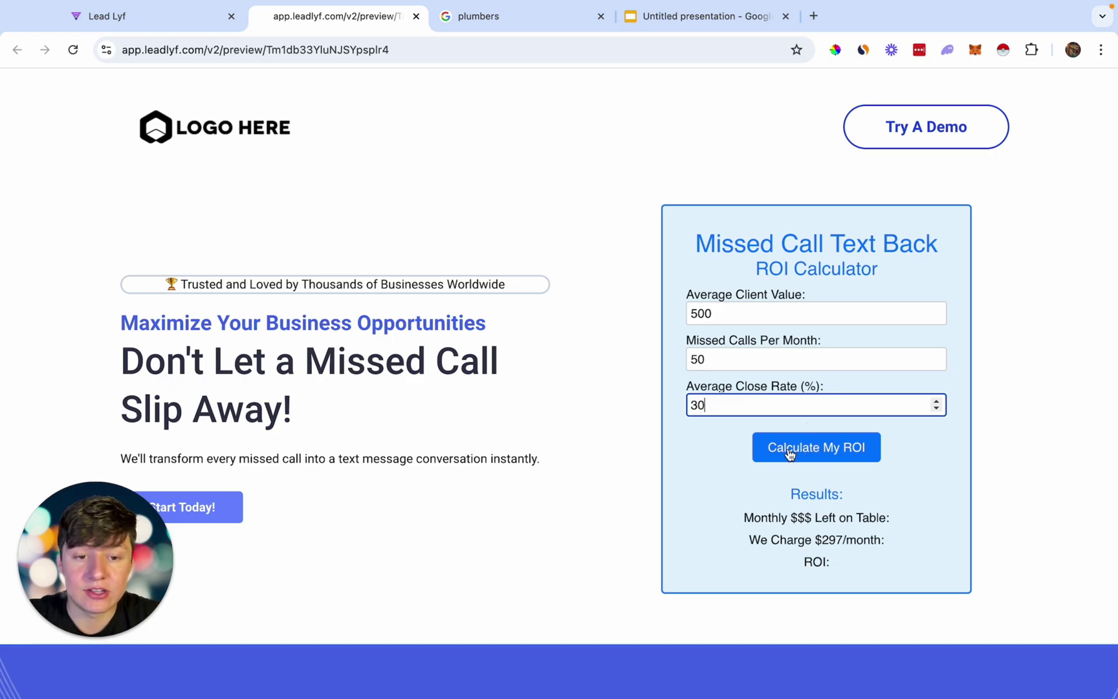
click(850, 456)
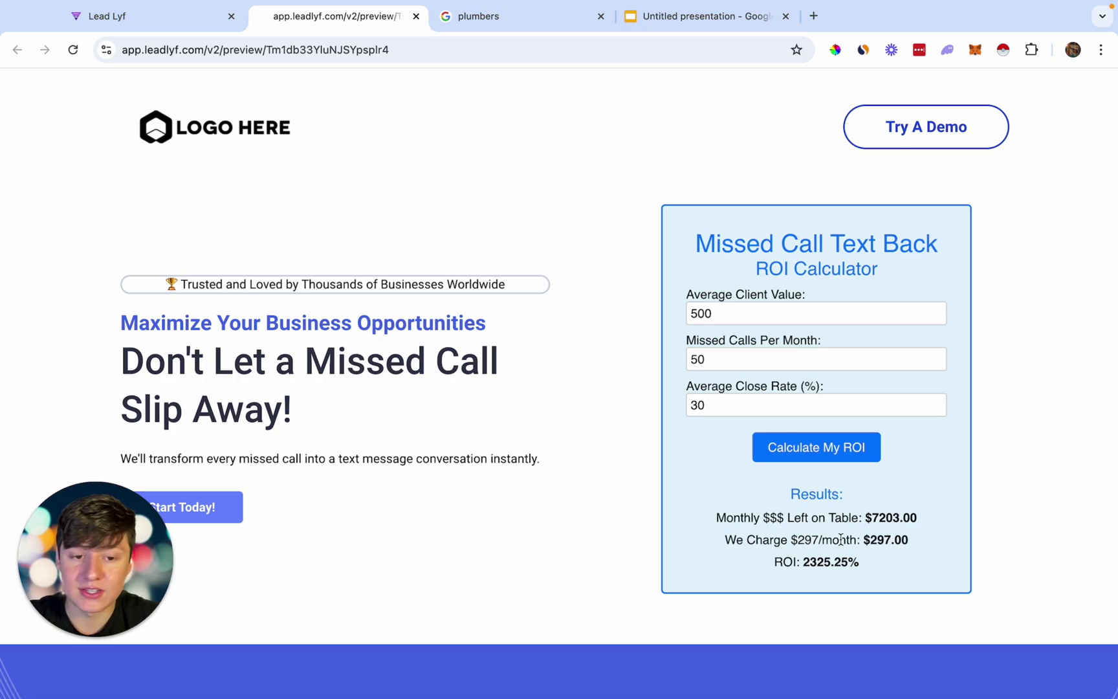
Highlight the $297.00 charge and 2325.25% ROI results, then return to the Launchpad tab.
drag(870, 540, 924, 547)
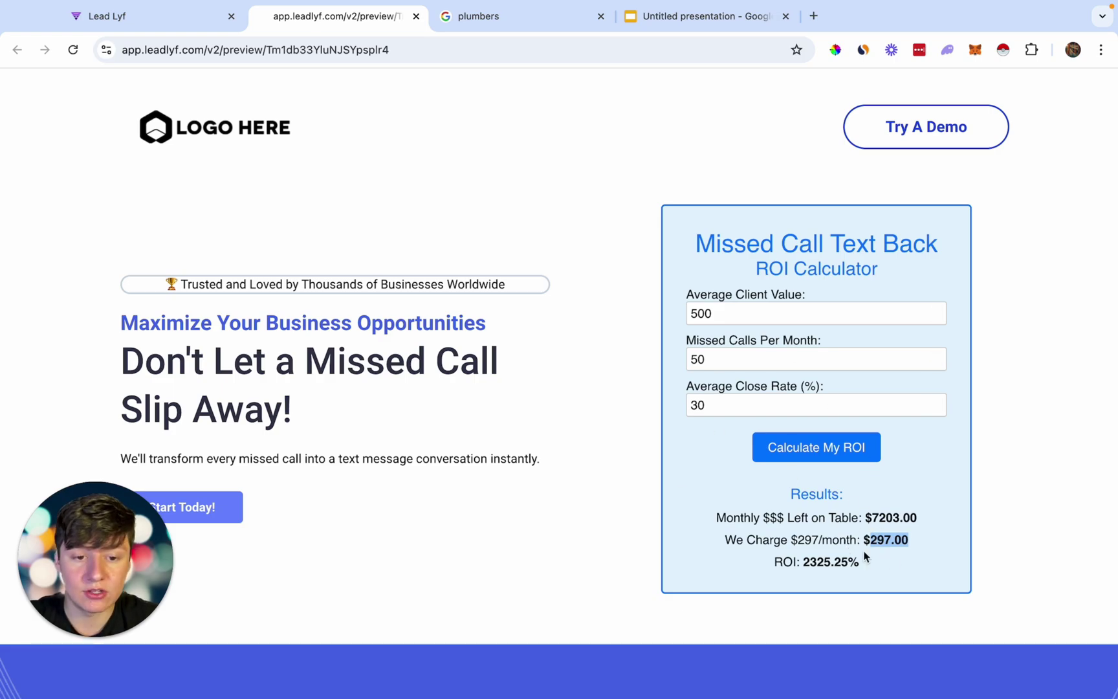
drag(800, 563, 877, 569)
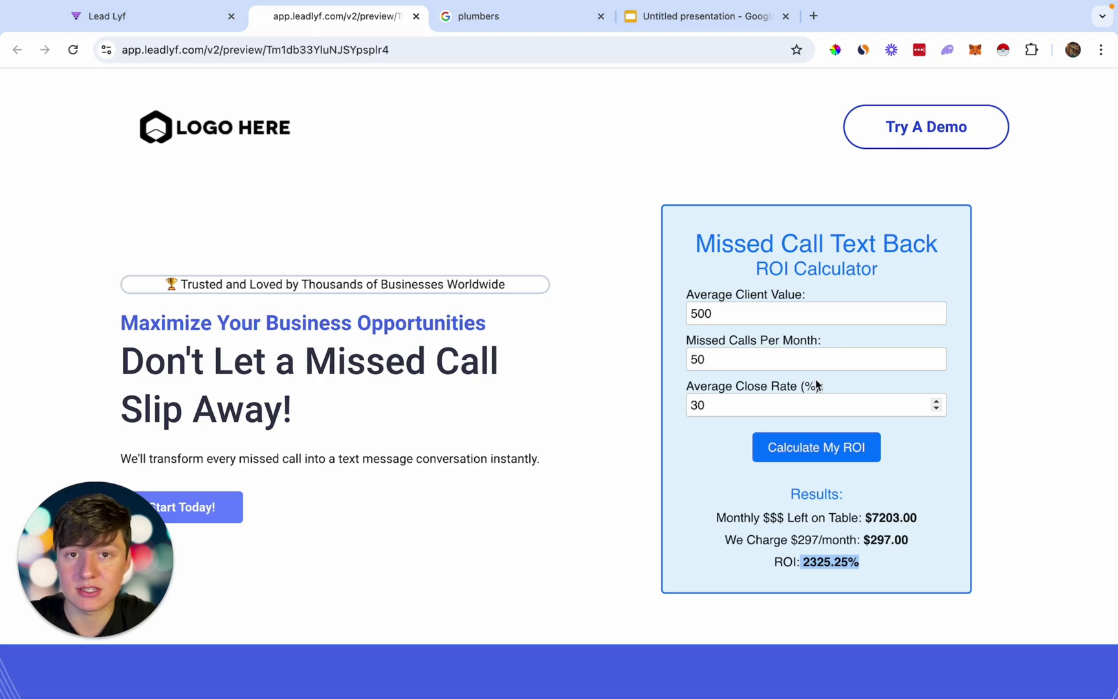
key(ctrl+shift+Tab)
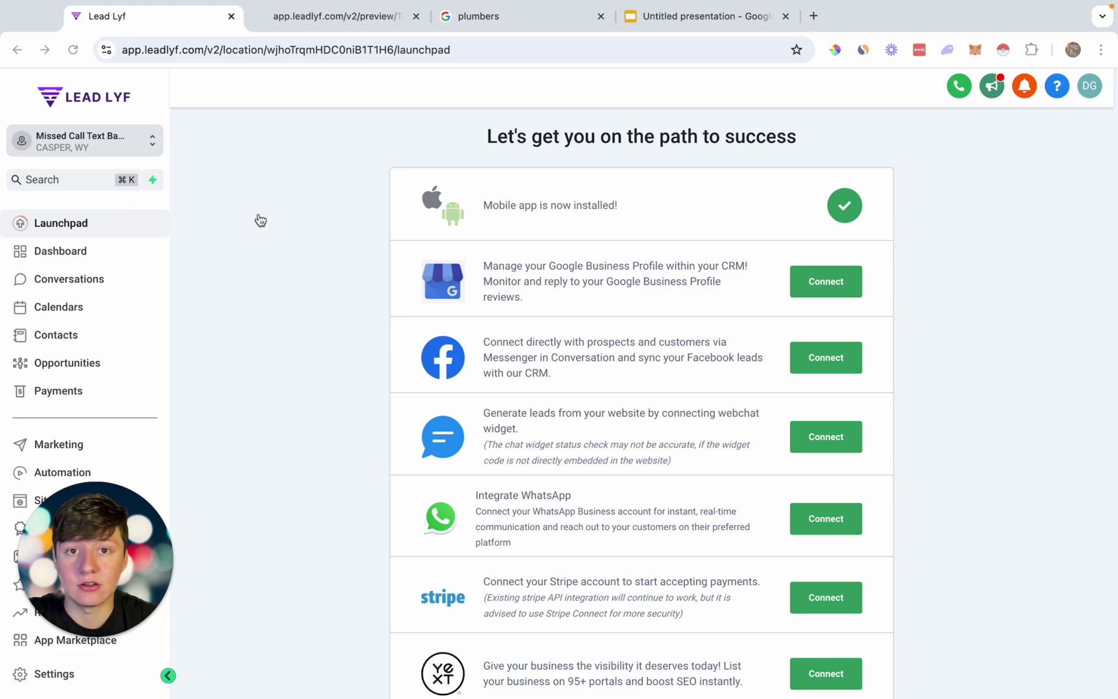
From Sites, open the Software Plans funnel and edit its Home step.
scroll(102, 343, down, 3)
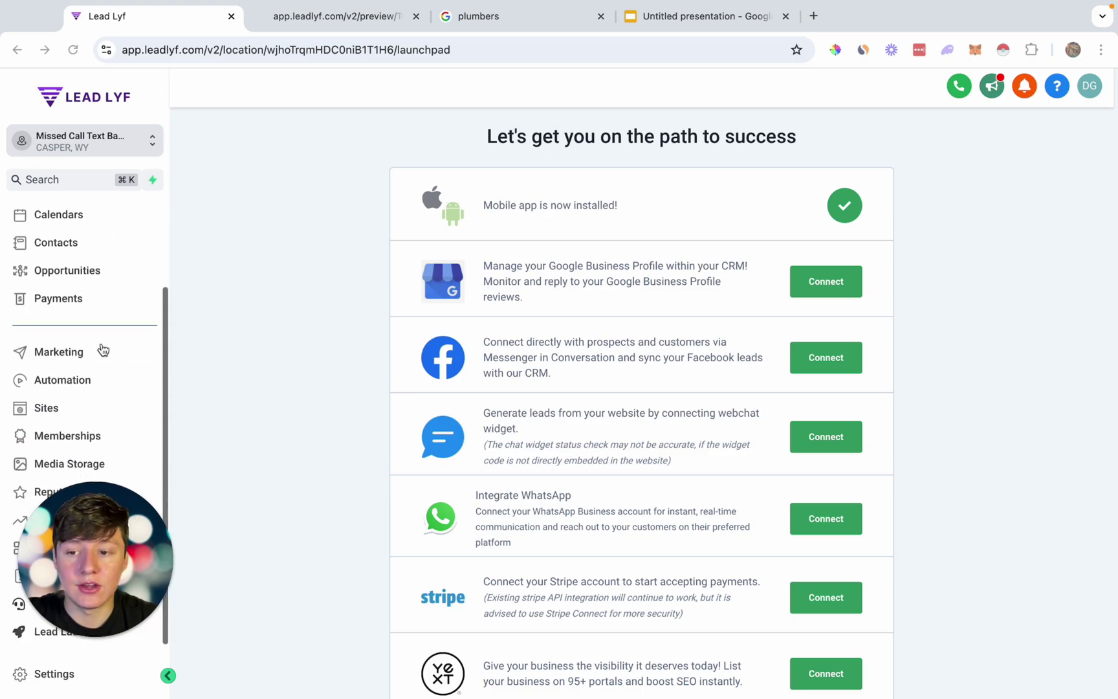
click(57, 409)
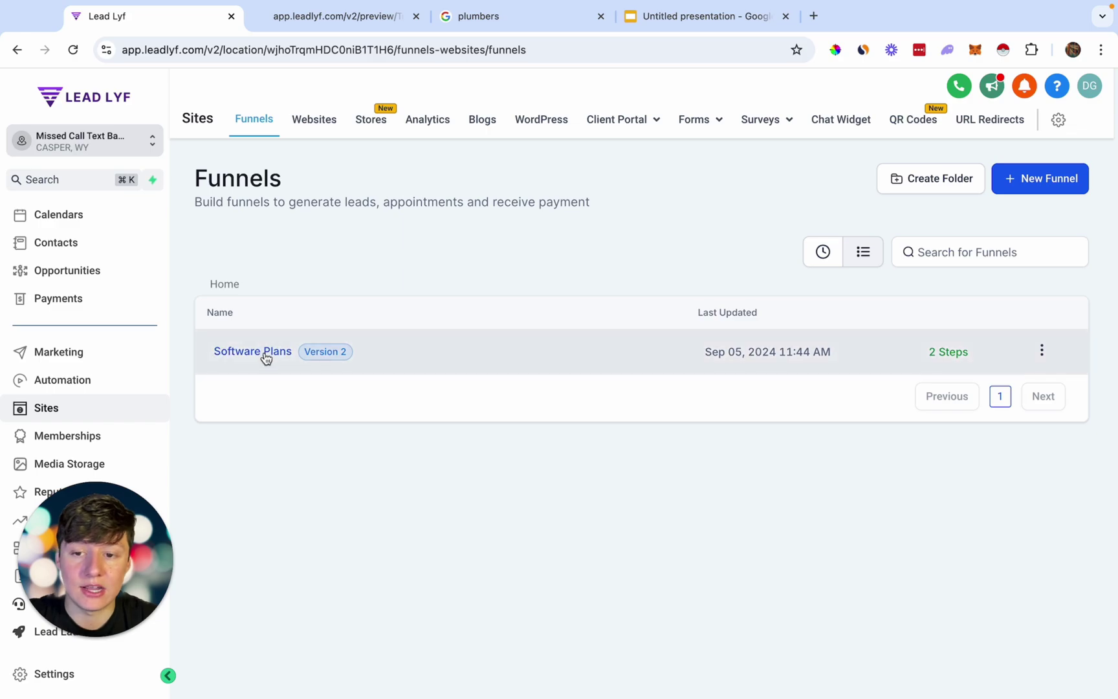
click(265, 354)
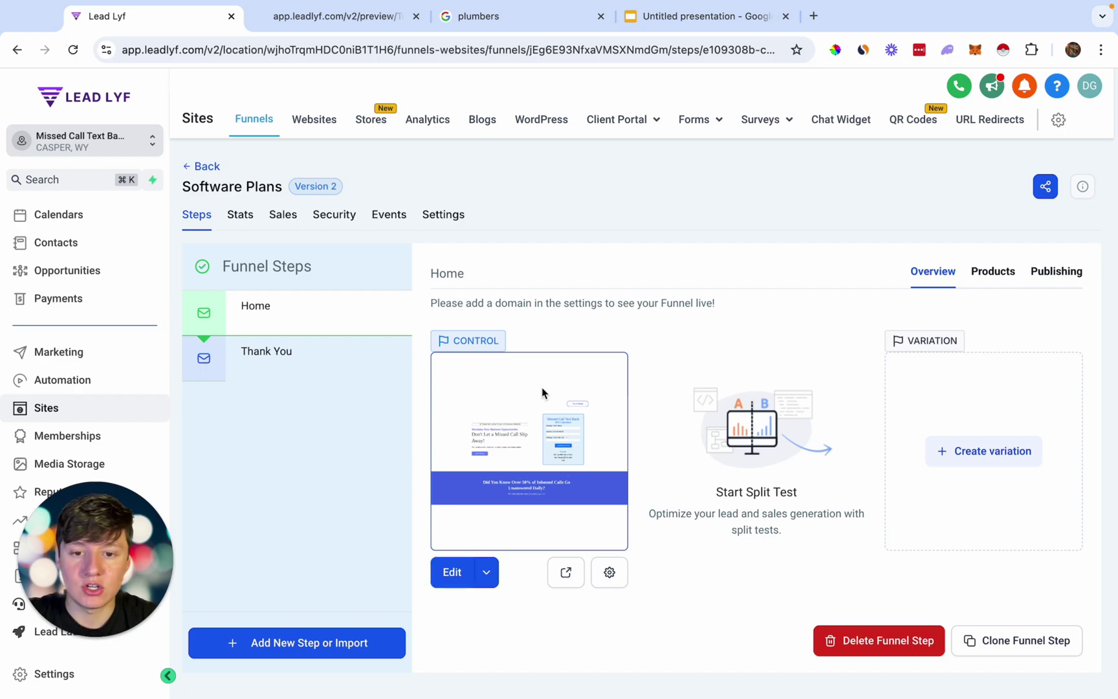
click(451, 572)
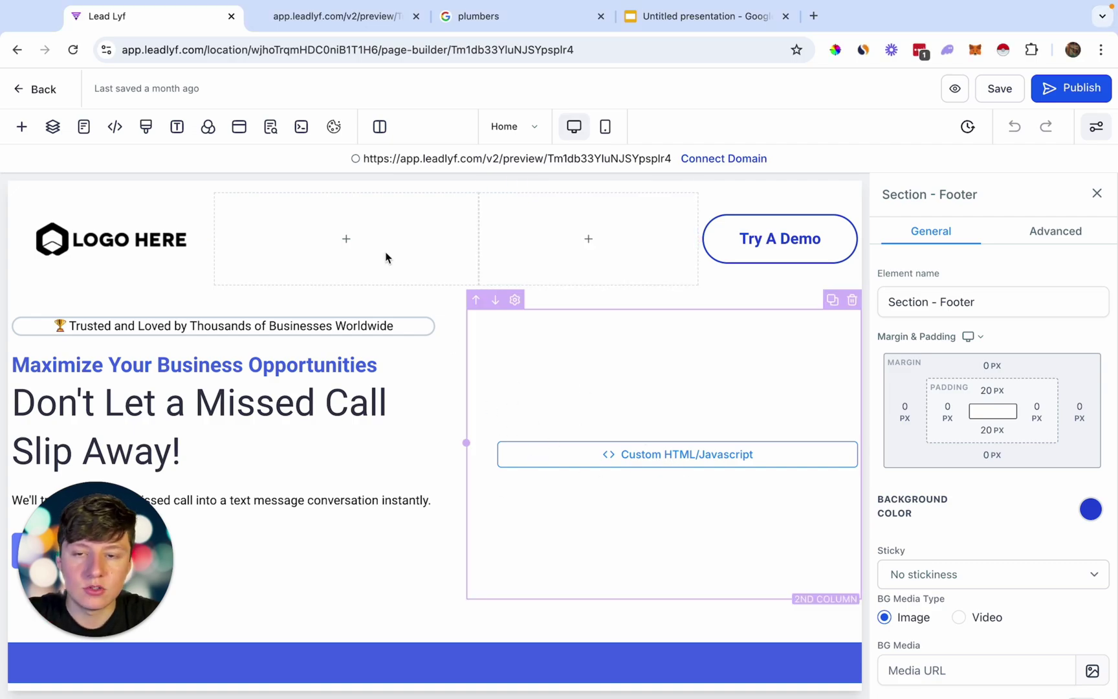
Delete the old ROI calculator custom code element from the hero's second column.
click(302, 127)
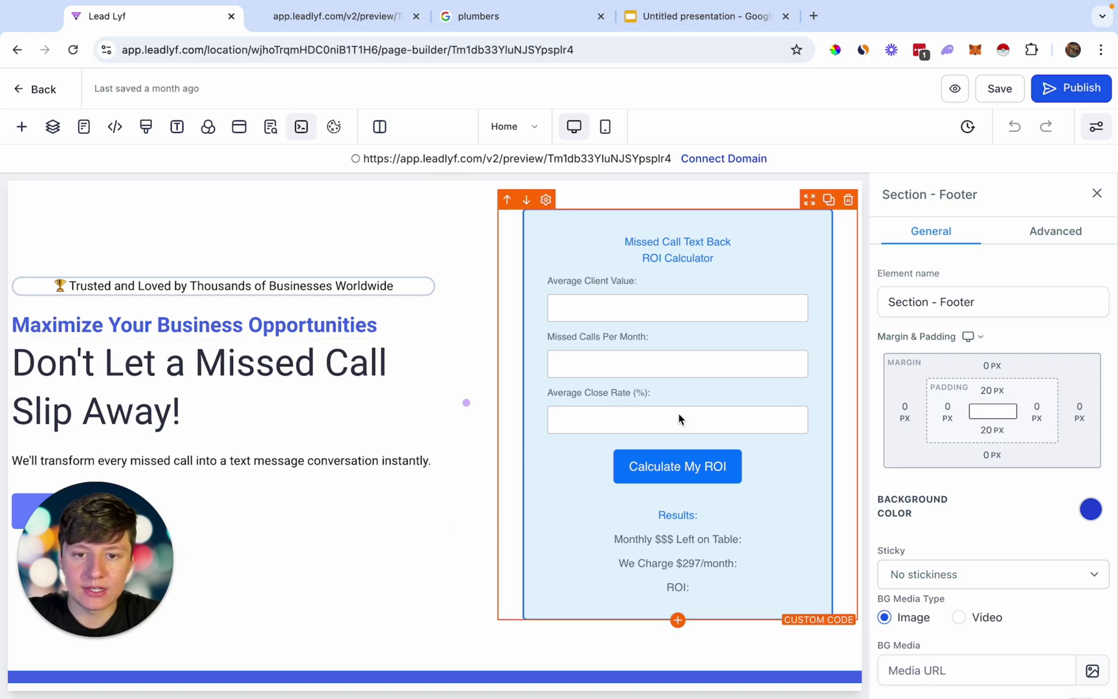
scroll(589, 404, up, 1)
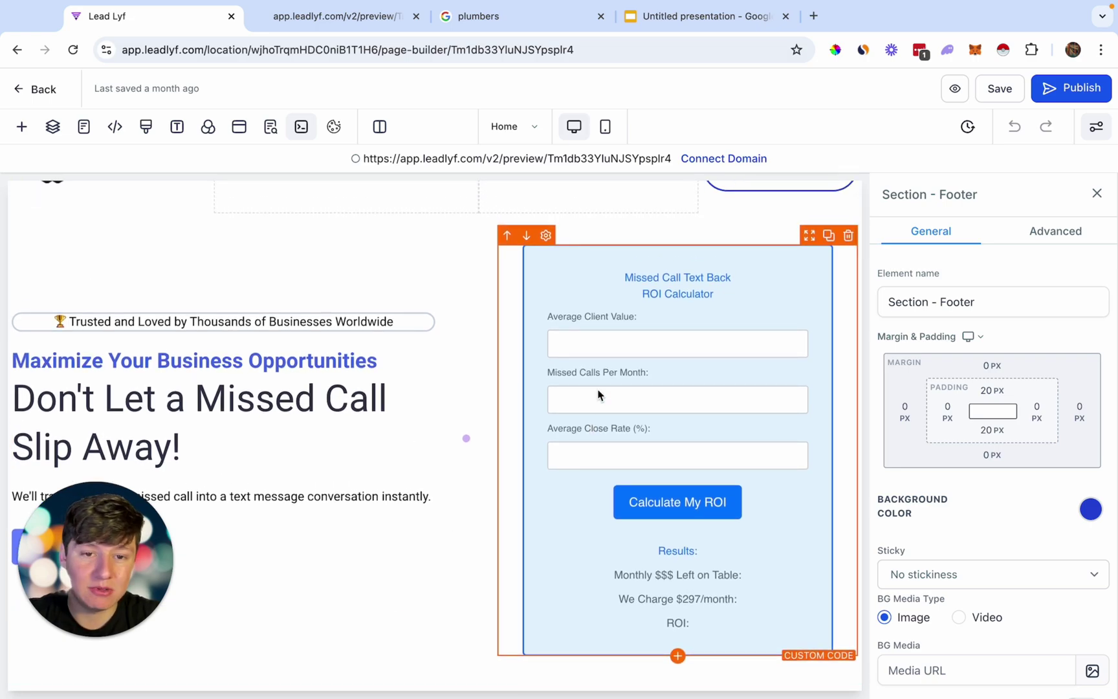
click(741, 356)
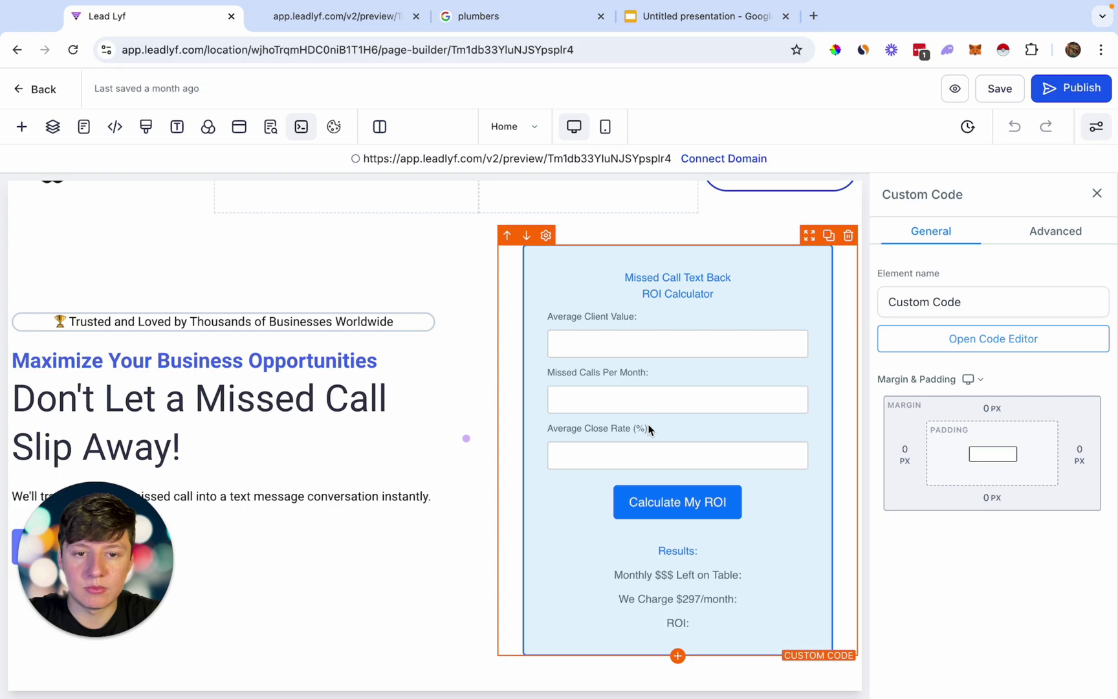
click(849, 236)
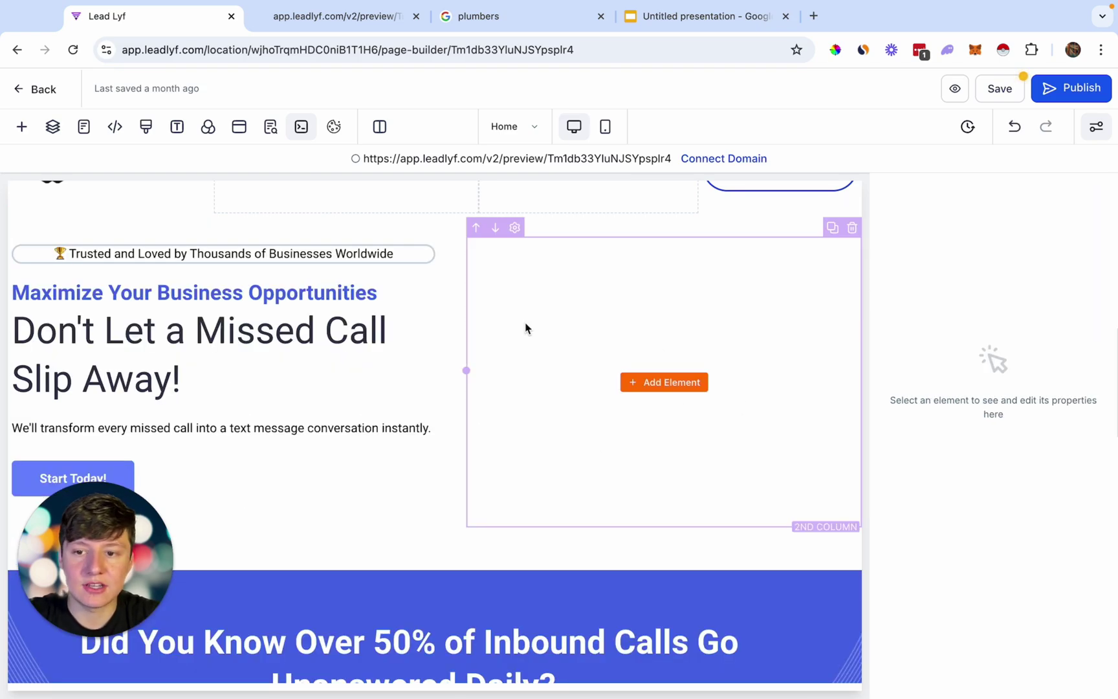
scroll(524, 327, down, 2)
scroll(524, 328, up, 3)
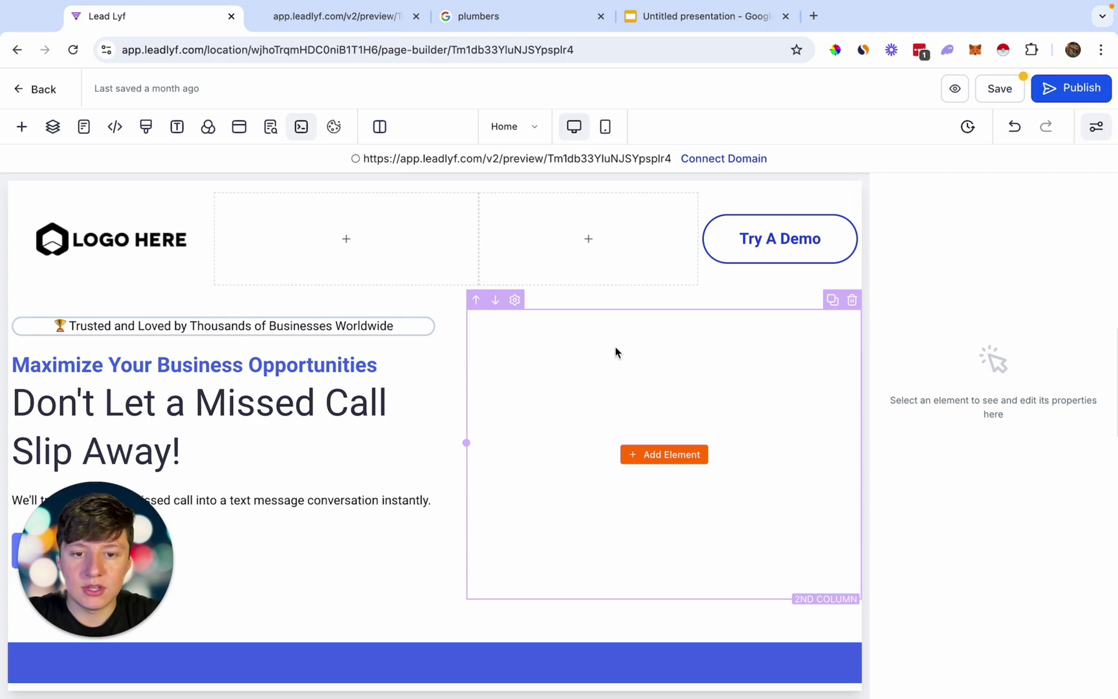
Add a custom code element to the empty hero column.
click(654, 455)
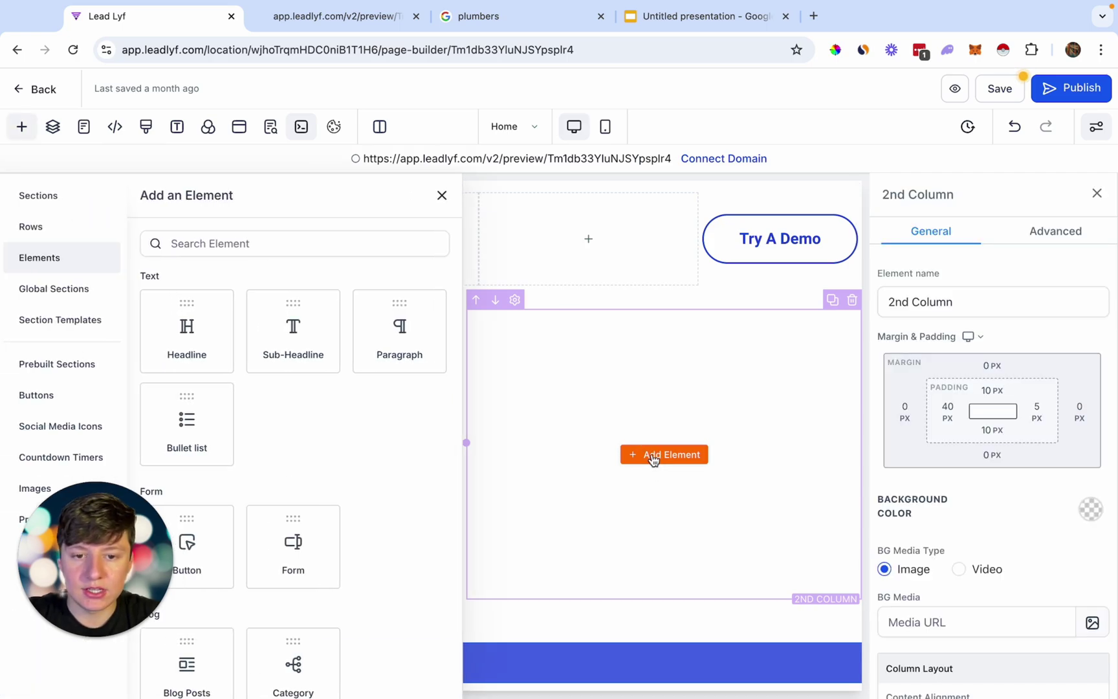
scroll(379, 457, down, 5)
scroll(379, 457, down, 2)
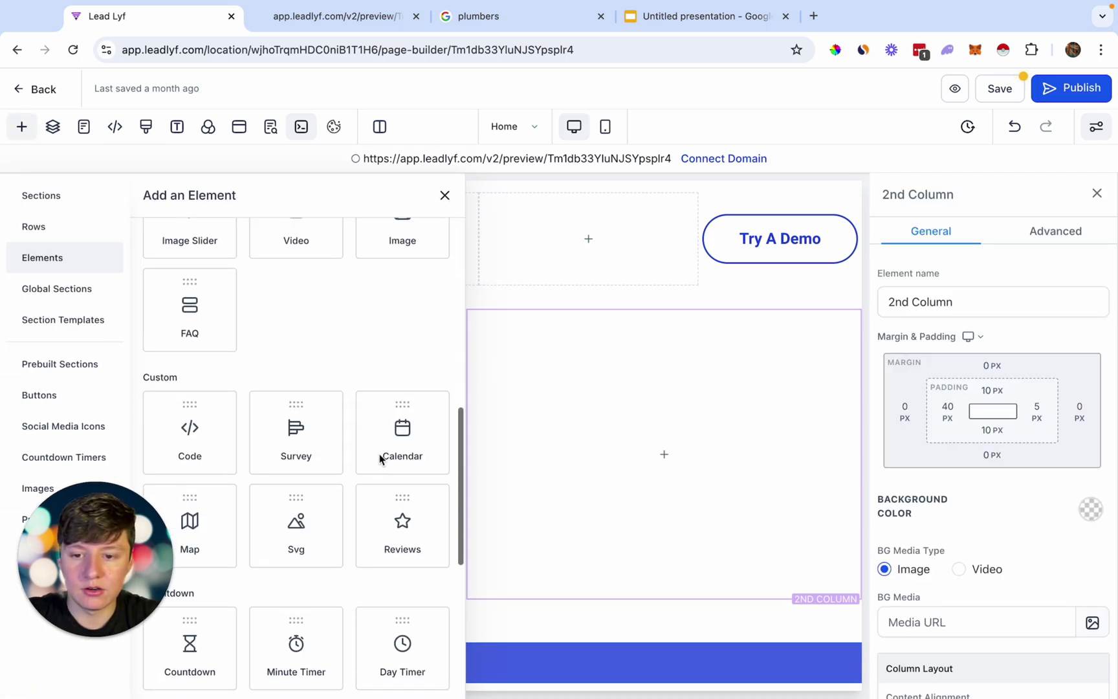
click(190, 408)
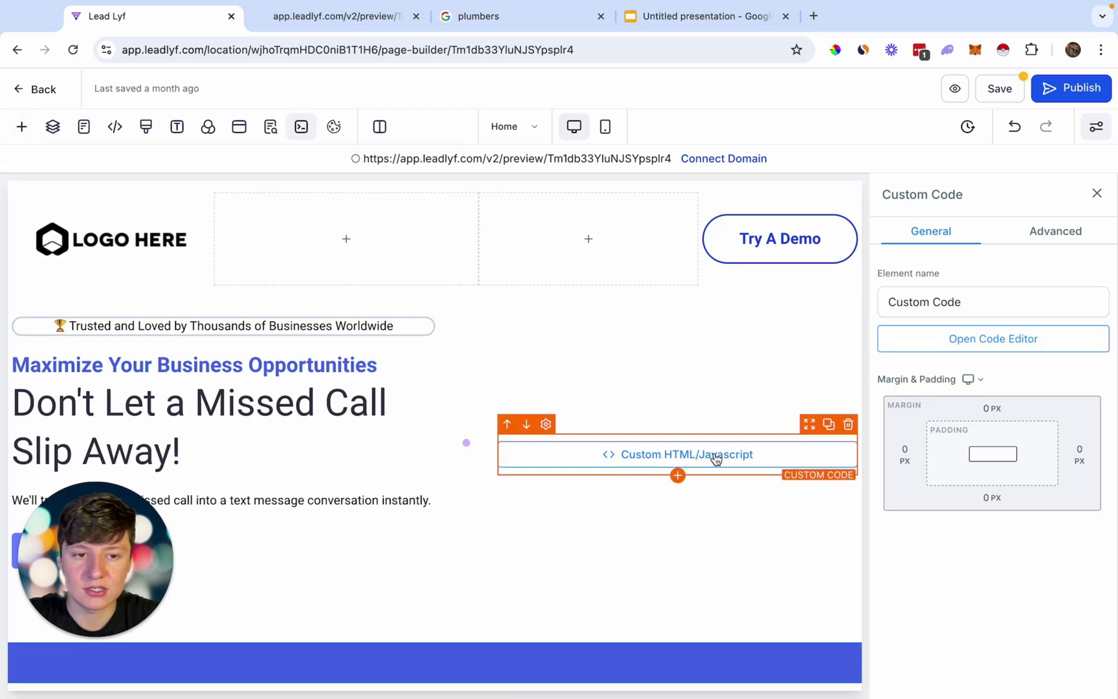
Paste the Missed Call Text Back ROI calculator HTML into the element and save it.
click(1004, 337)
click(396, 259)
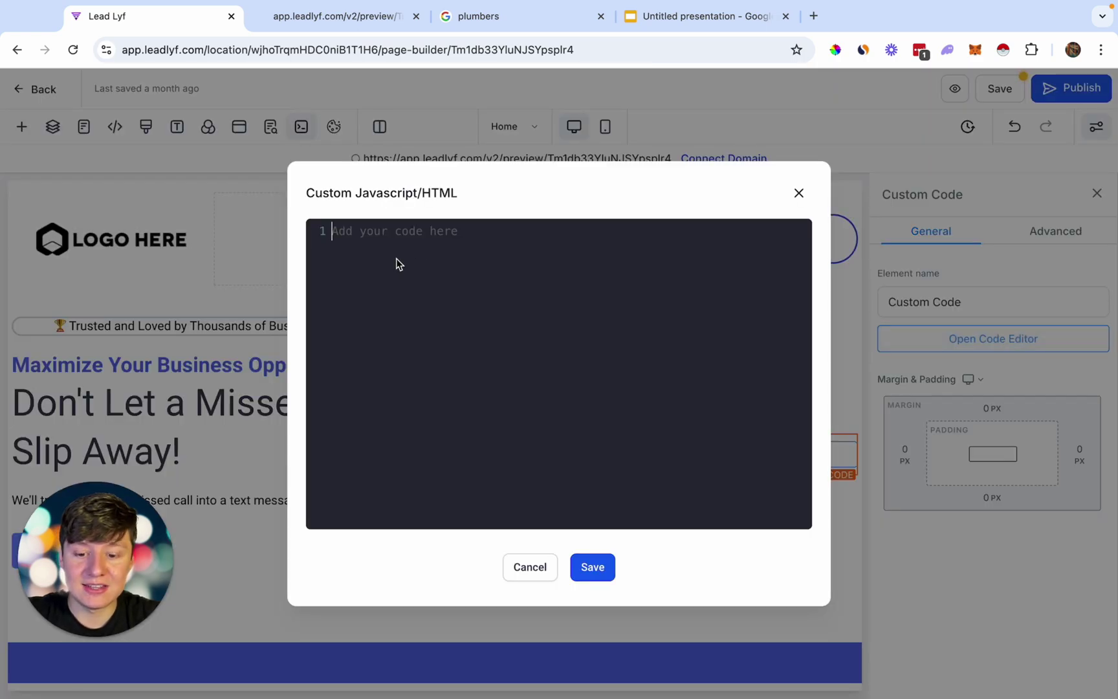
key(super+v)
scroll(419, 335, up, 20)
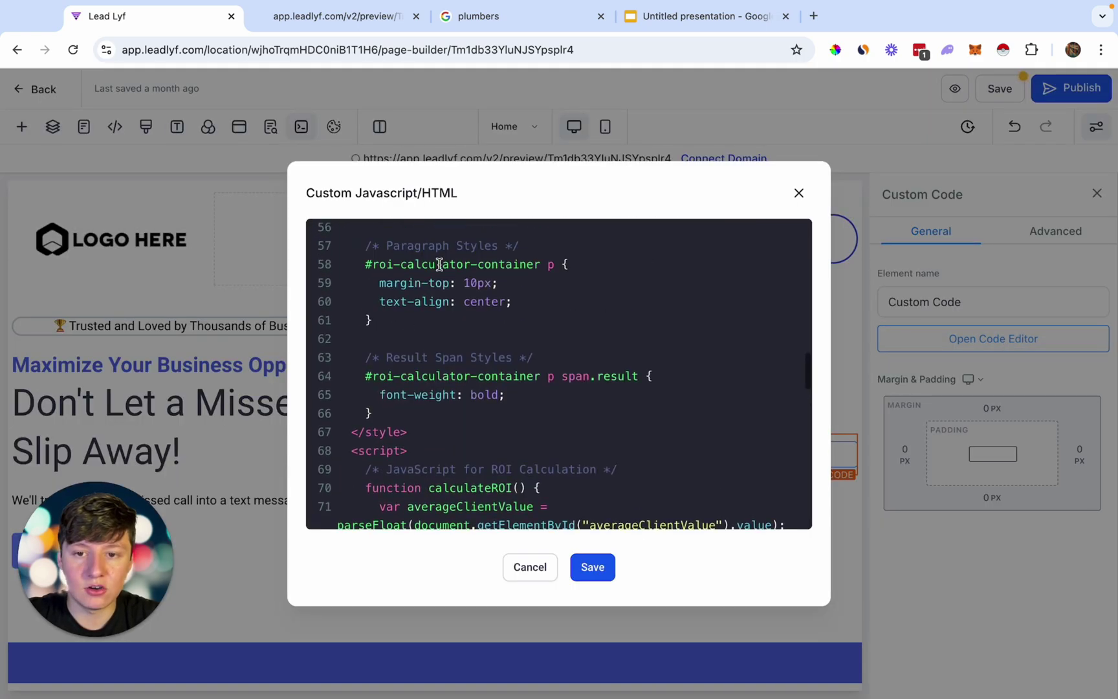
click(598, 568)
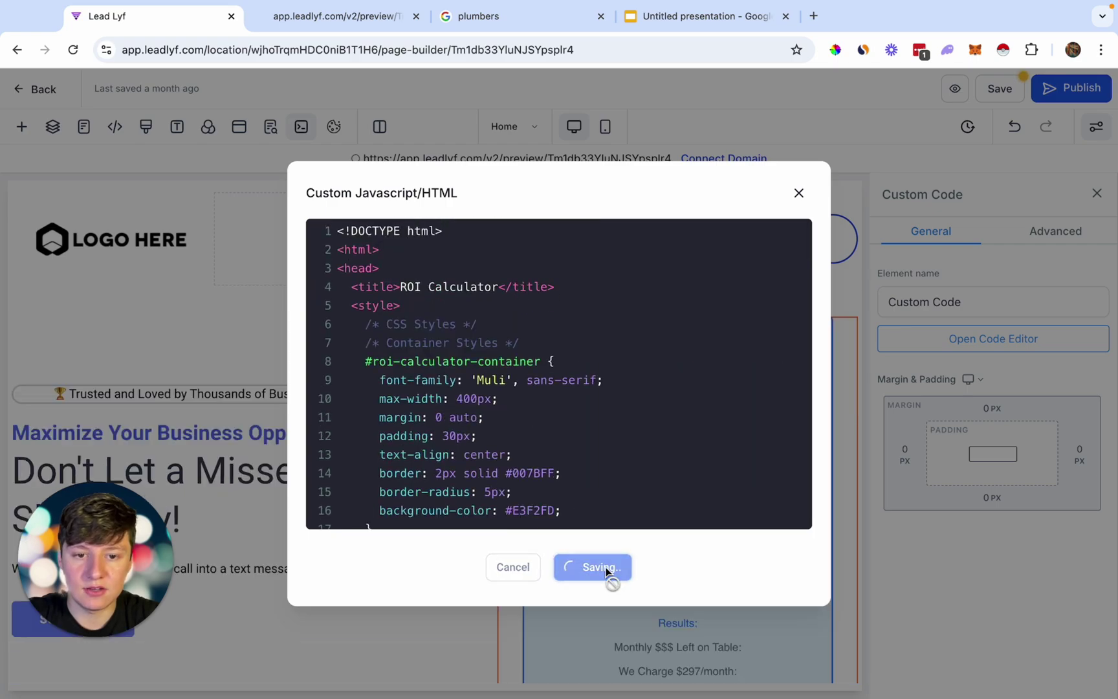
scroll(635, 490, down, 3)
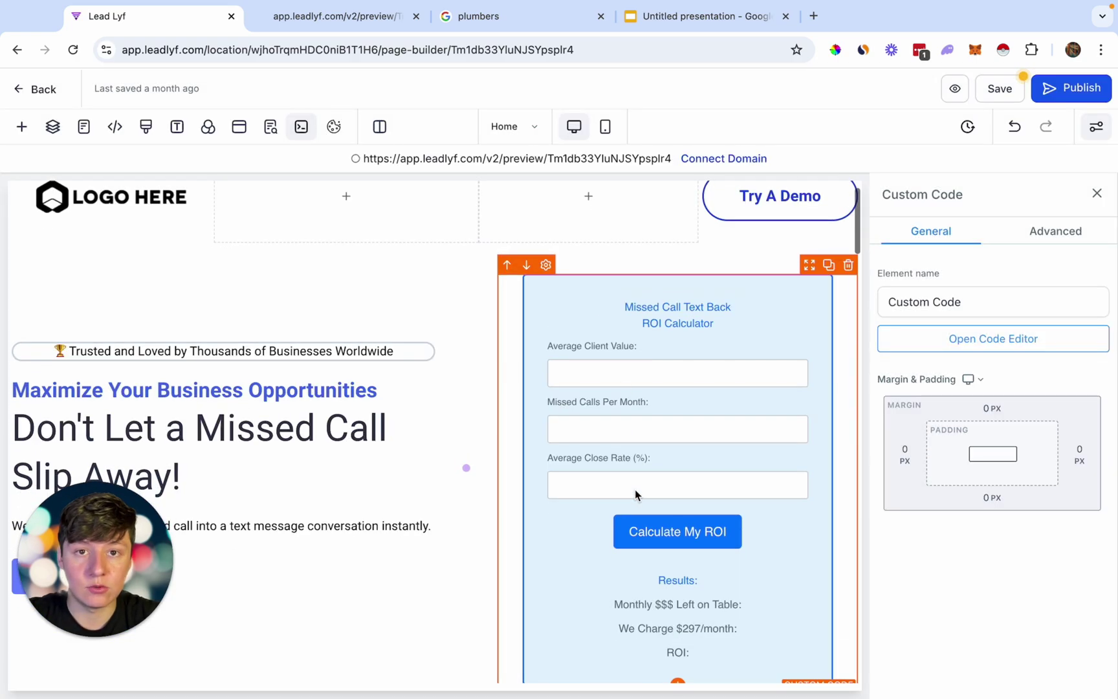
scroll(739, 344, up, 1)
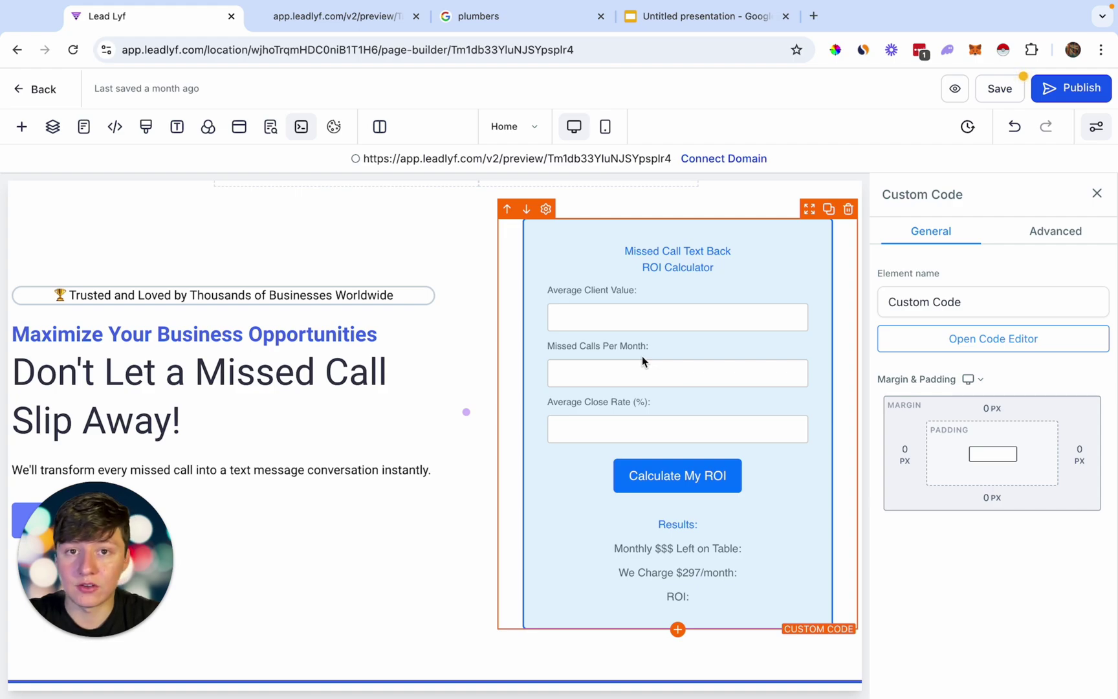
View the calculator's code in the code editor and close it unchanged.
click(948, 352)
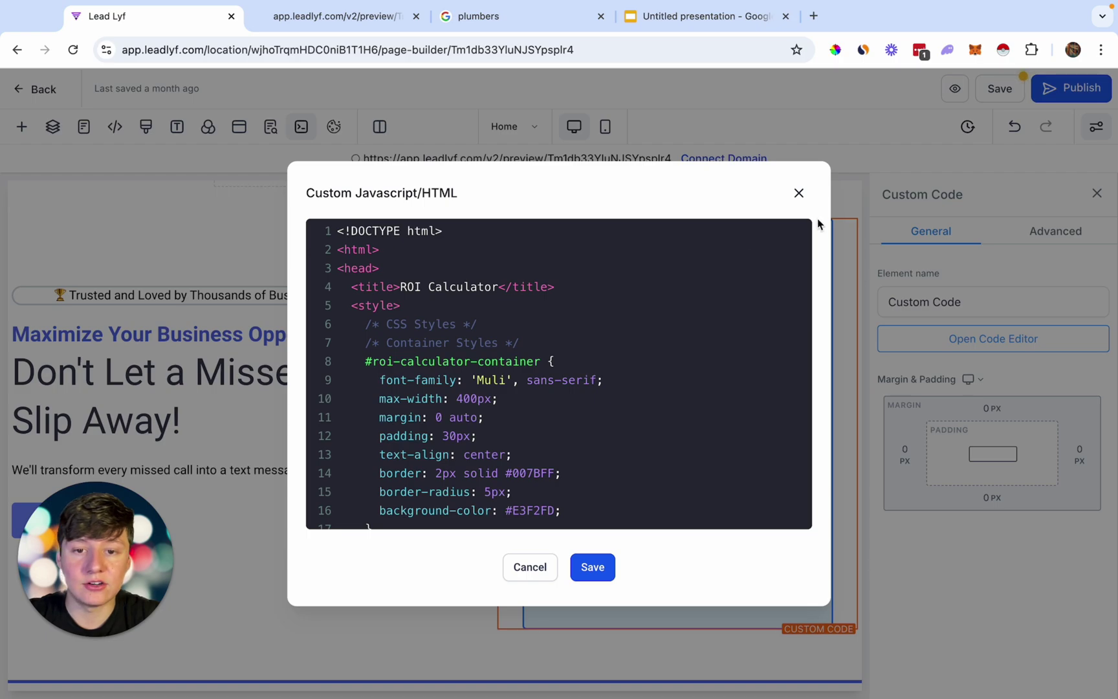
click(799, 193)
scroll(660, 388, down, 1)
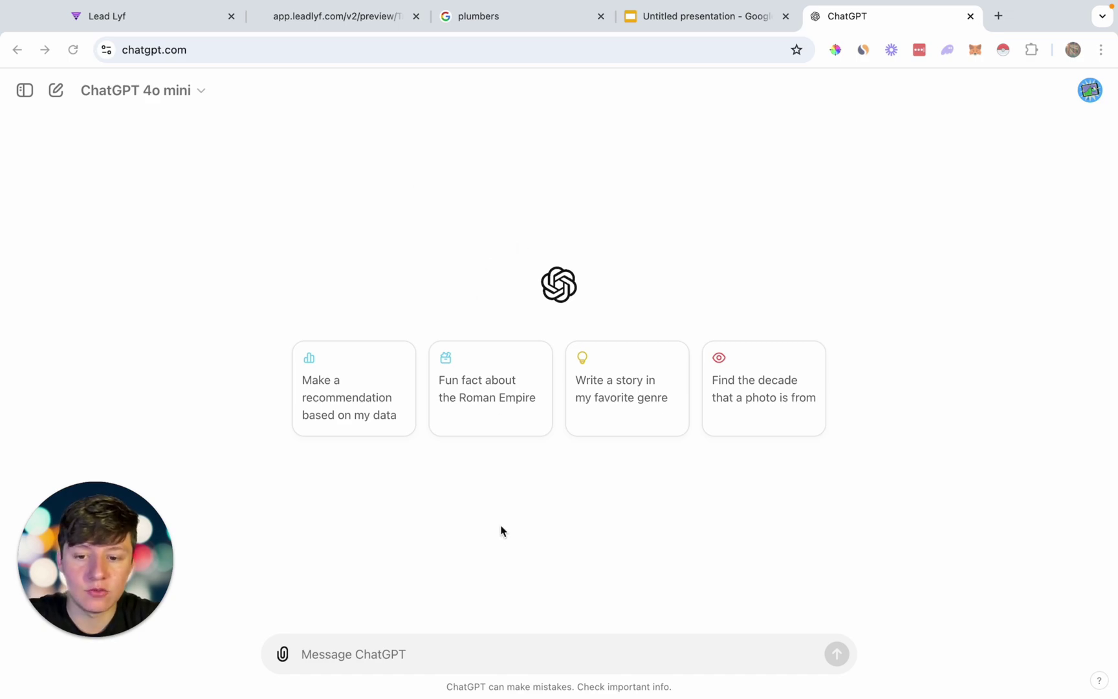
Ask ChatGPT to 'make this roi calculator red instead of blue' with the pasted code, and copy the reply.
click(348, 655)
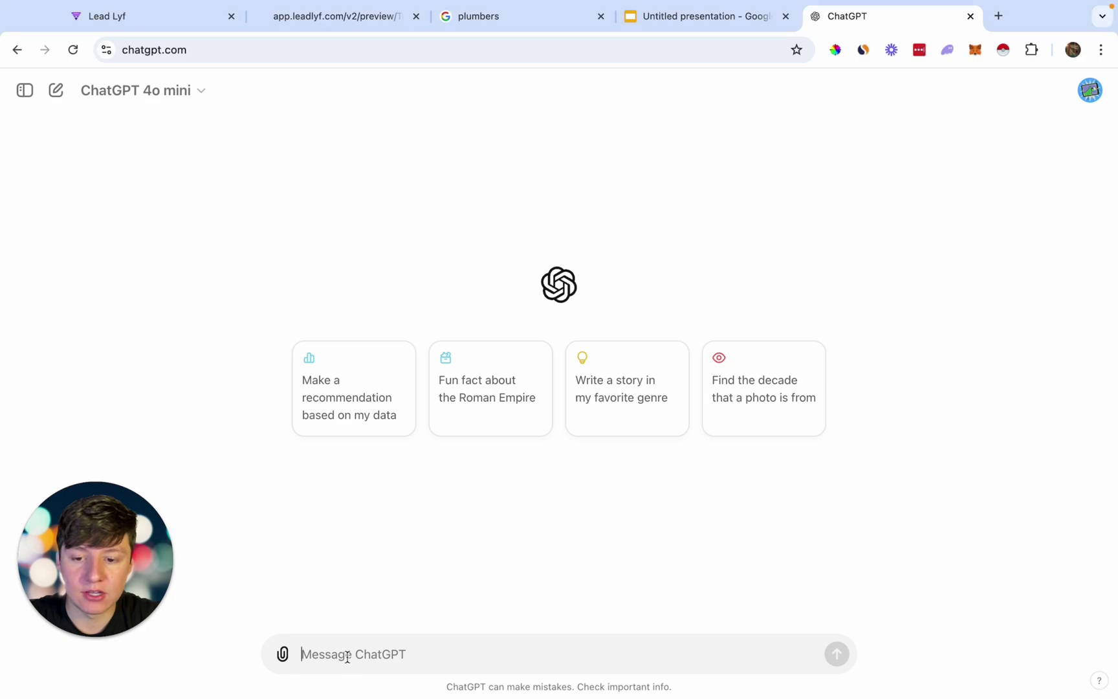
text(Edit this co)
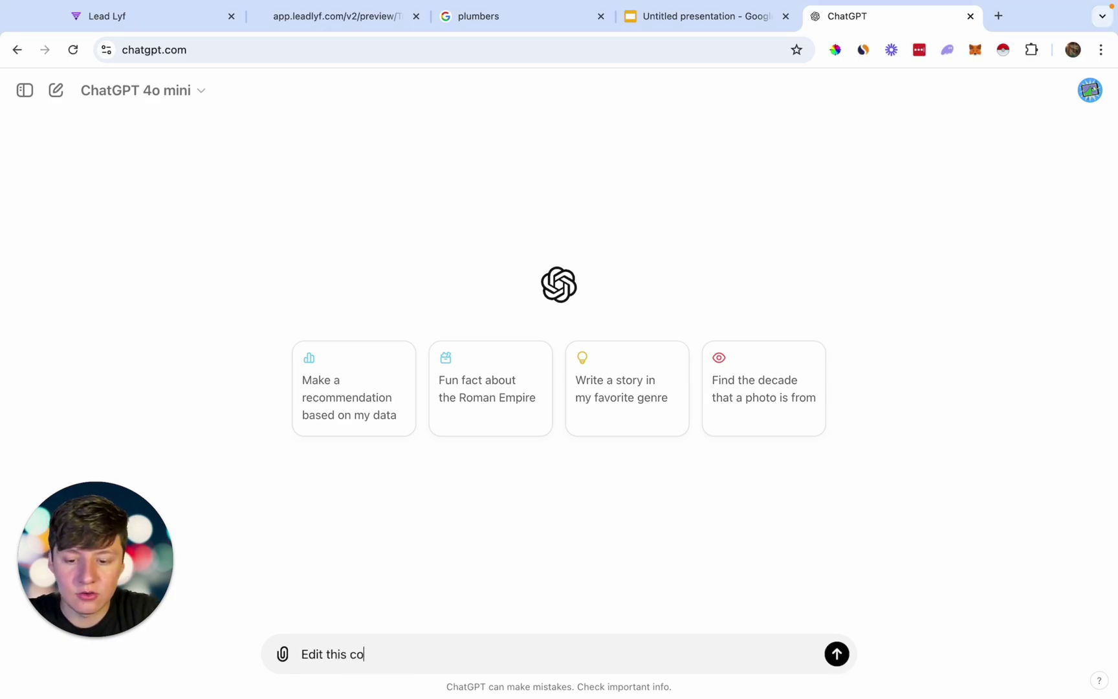
text(de and make this roi)
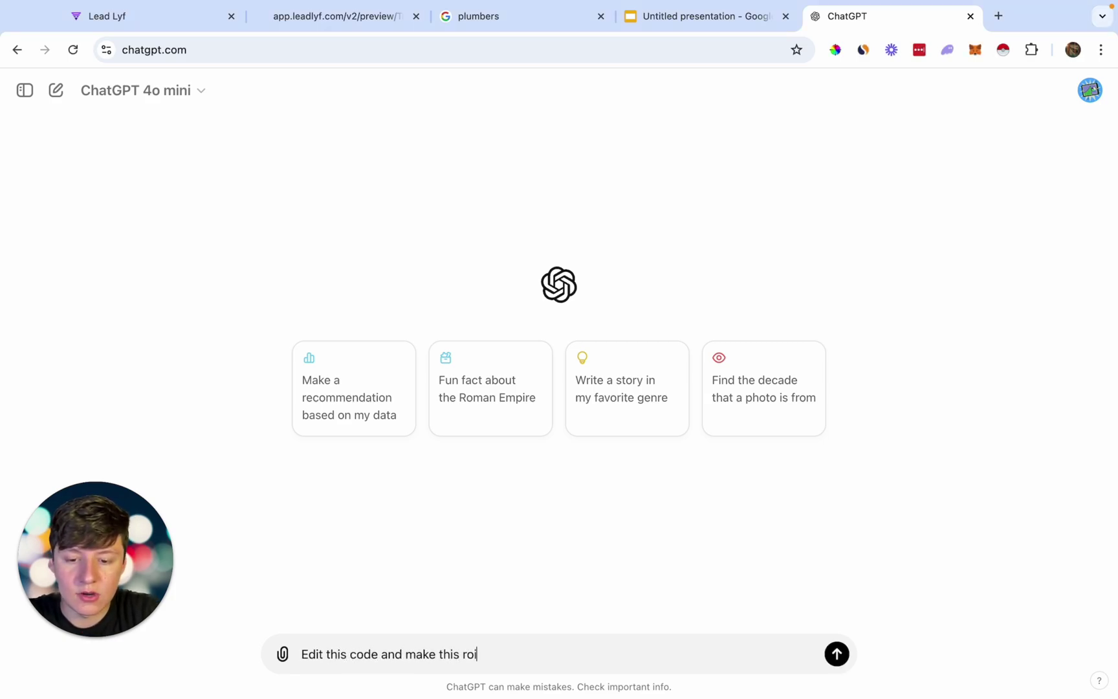
text( calculator red instead of blue)
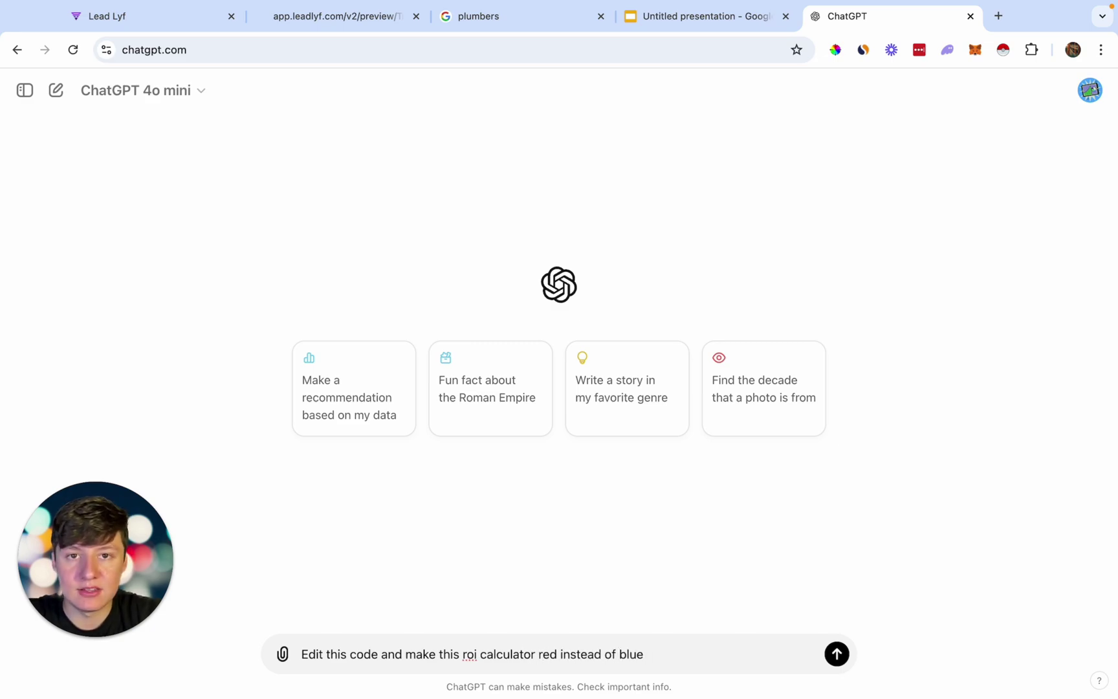
key(super+v)
scroll(369, 586, up, 10)
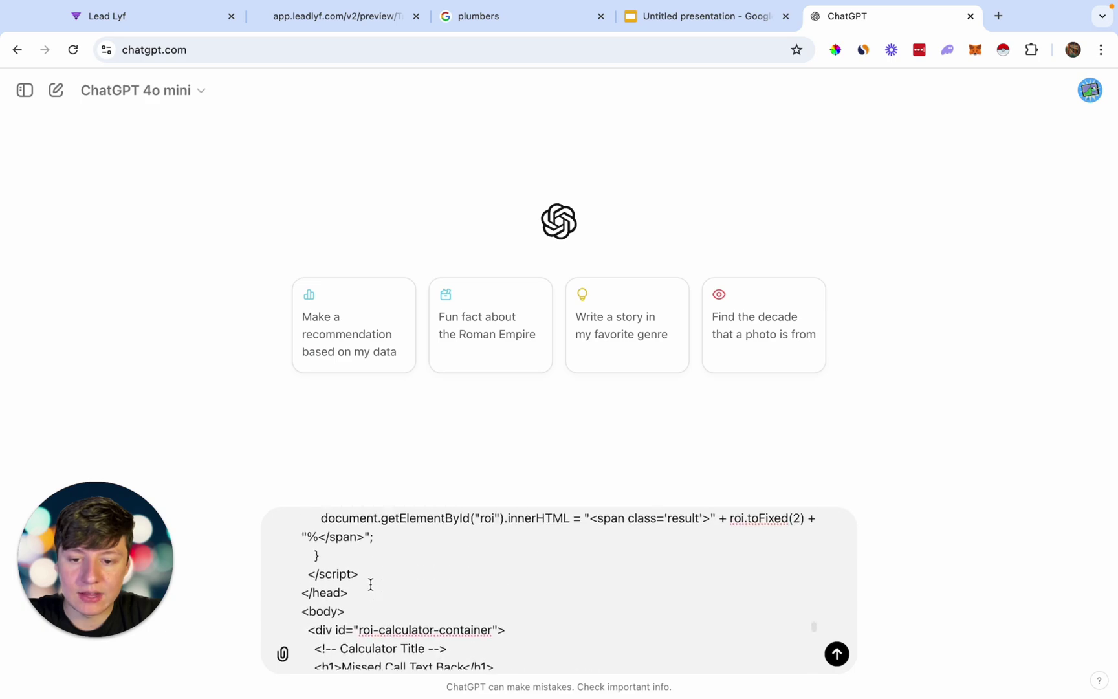
click(836, 653)
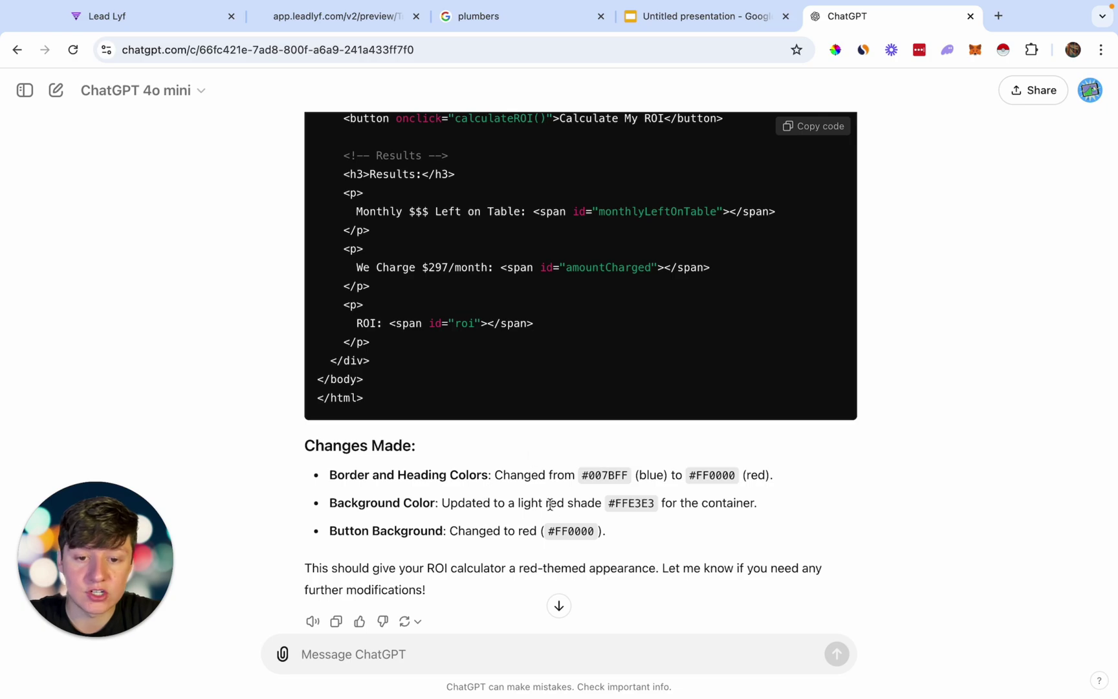
scroll(623, 502, up, 20)
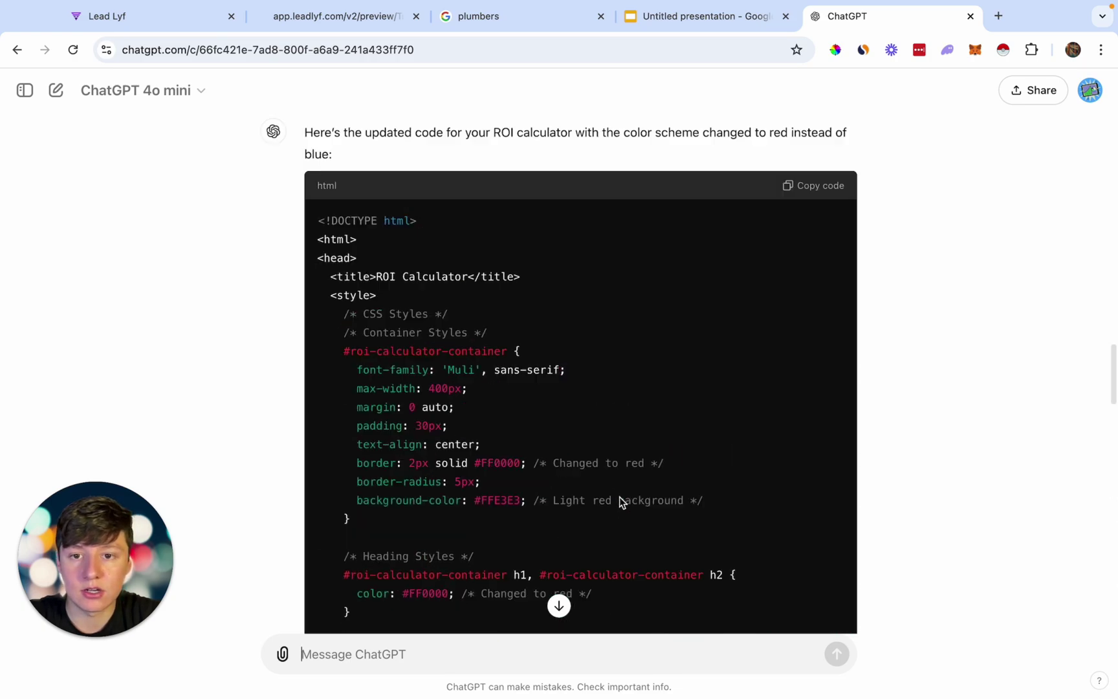
click(814, 155)
Replace the custom code element's blue calculator code with the red version and save.
click(184, 26)
key(Escape)
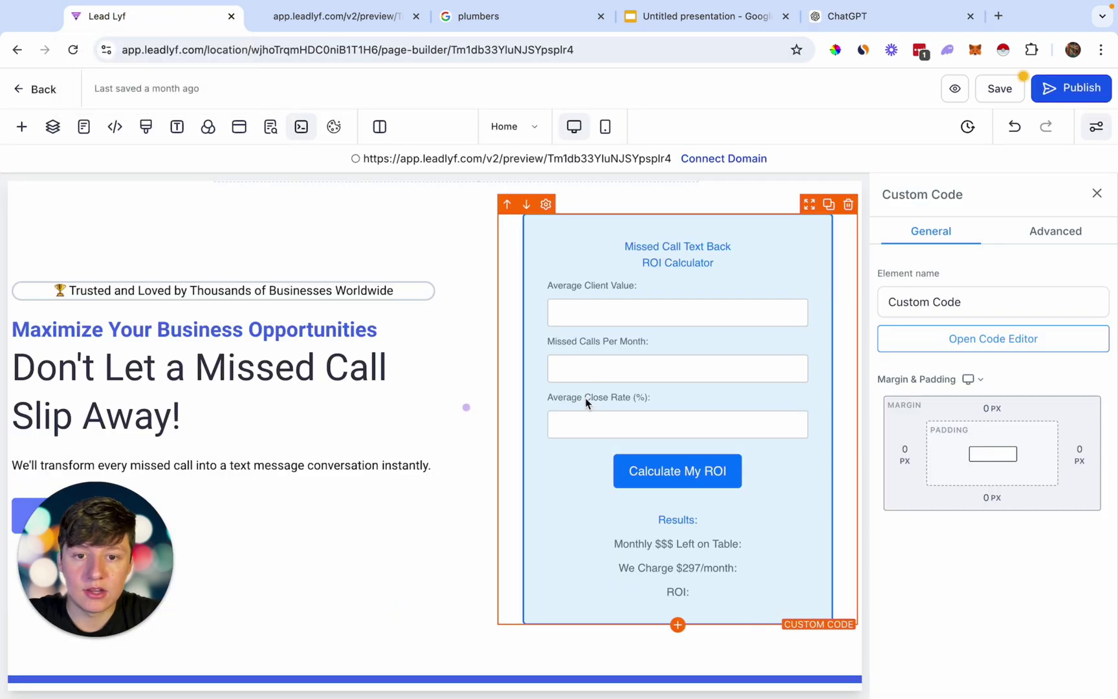
click(1030, 339)
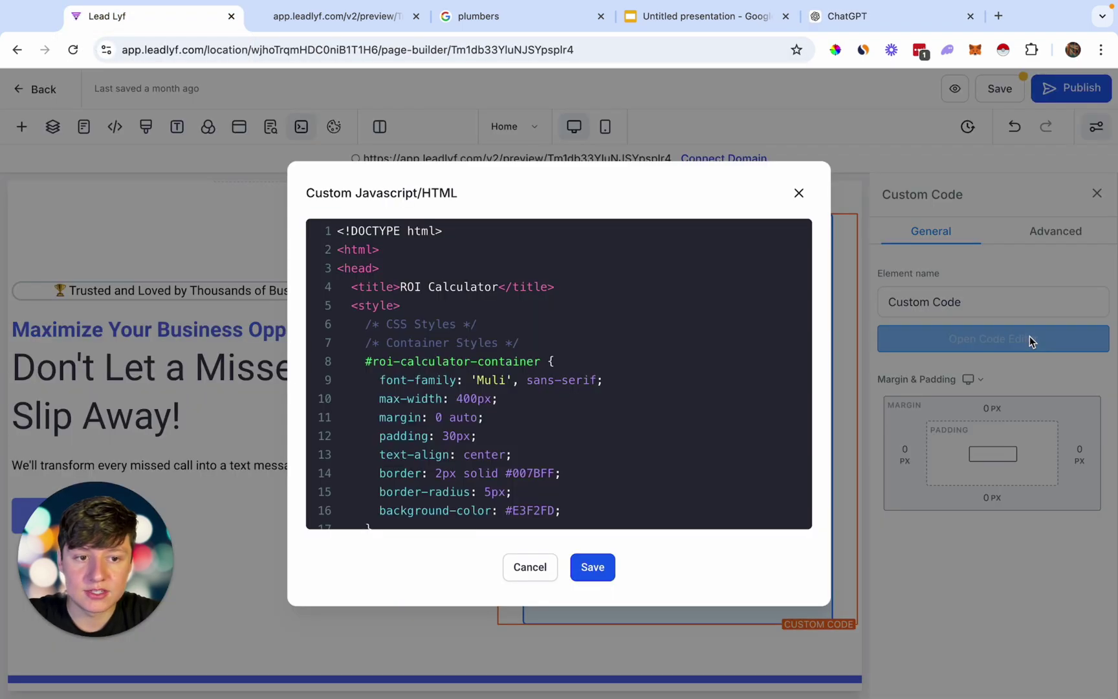
key(super+a)
key(BackSpace)
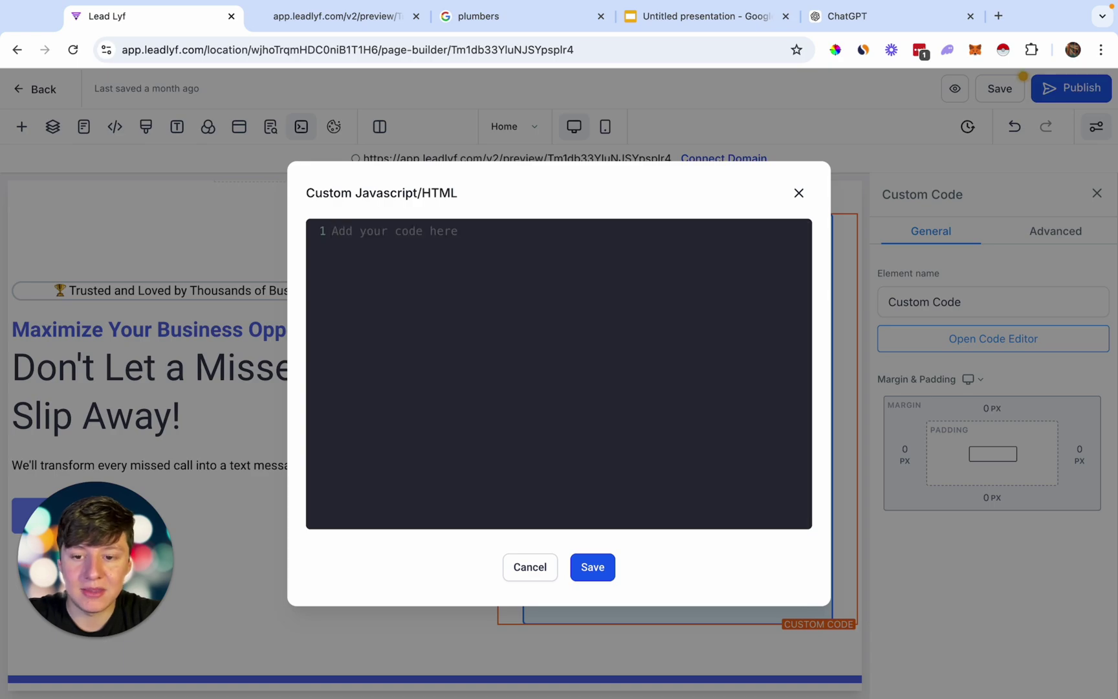
key(super+v)
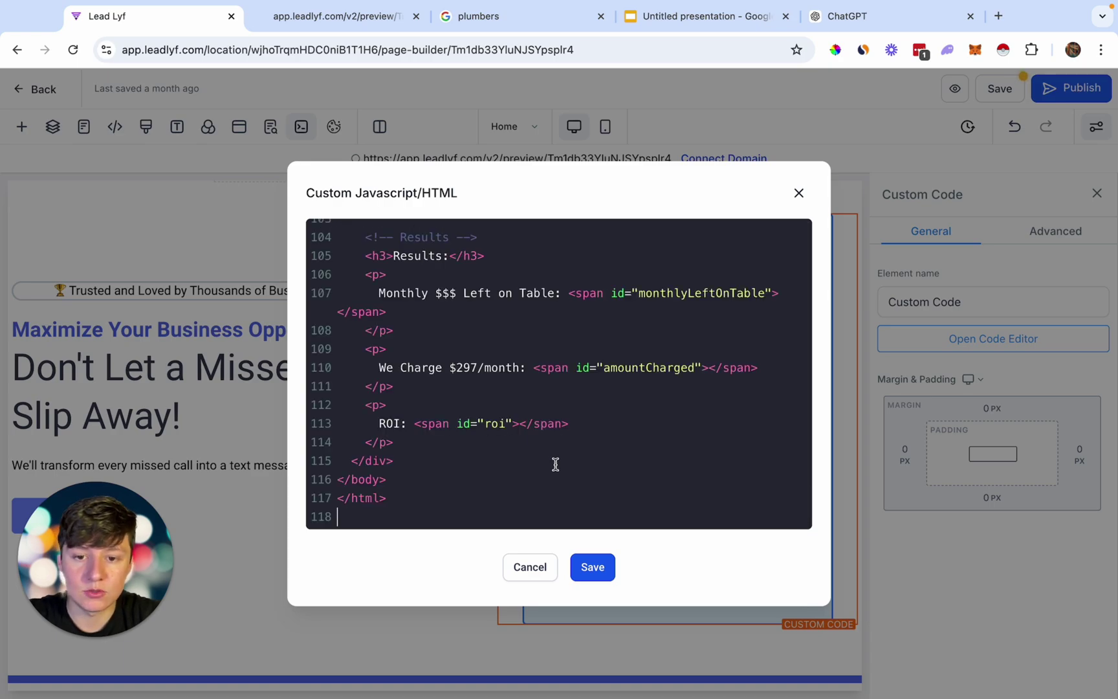
click(592, 567)
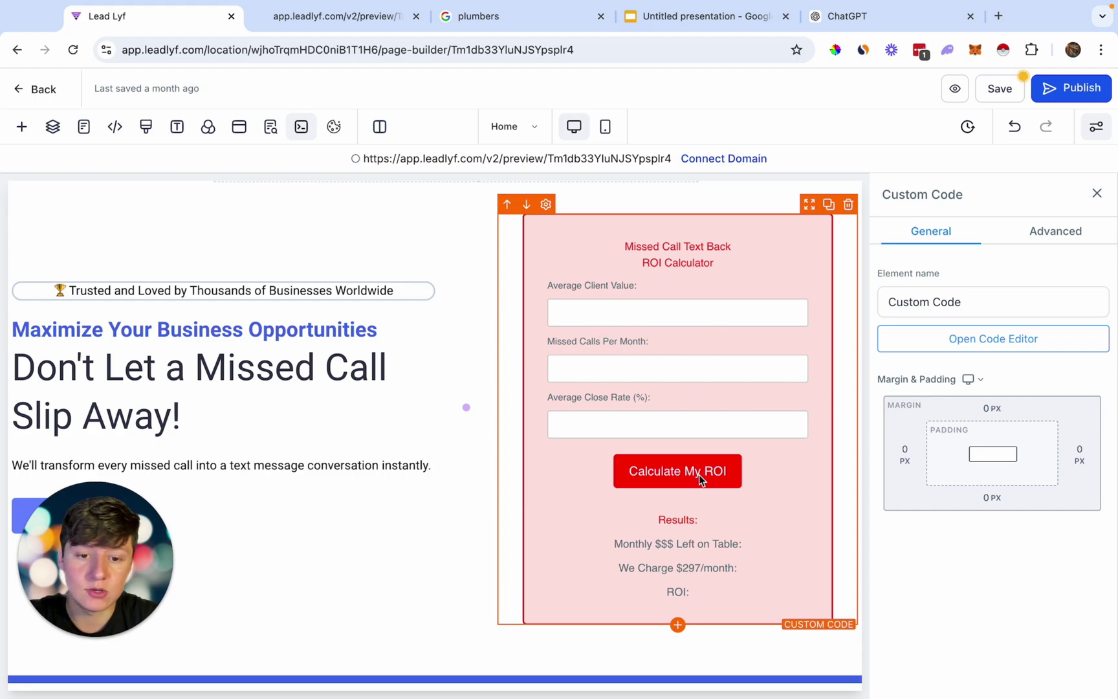
Check the red calculator's $297/month result on the canvas, then exit the page editor.
drag(674, 568, 718, 568)
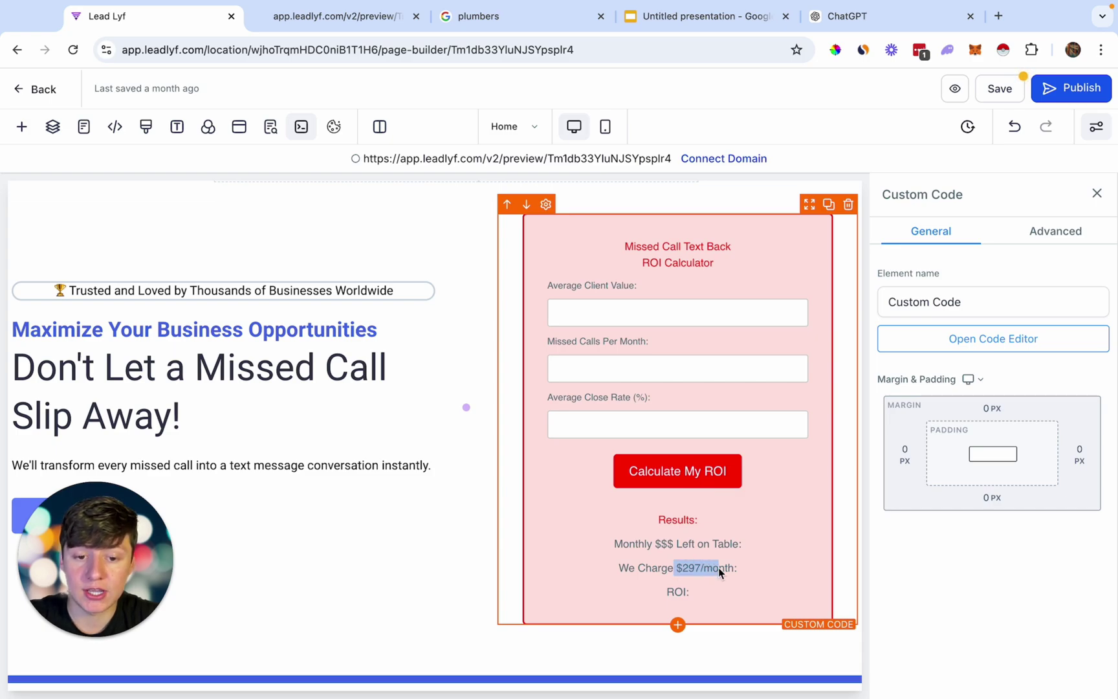
scroll(712, 556, down, 1)
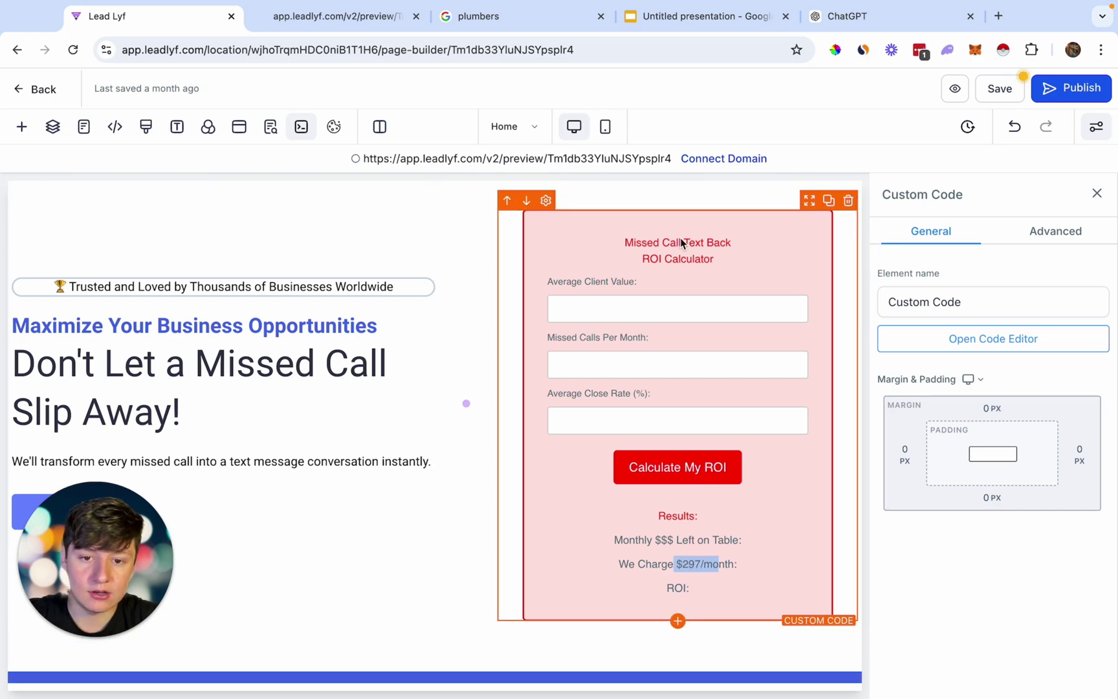
click(679, 262)
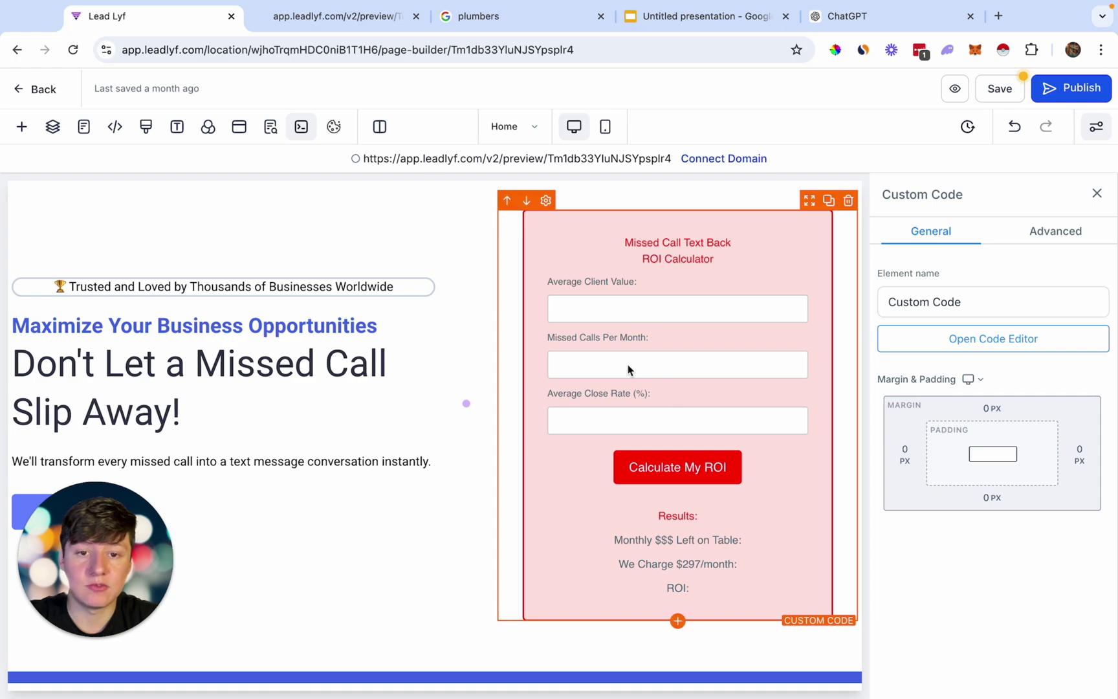
scroll(628, 364, up, 1)
scroll(661, 381, up, 1)
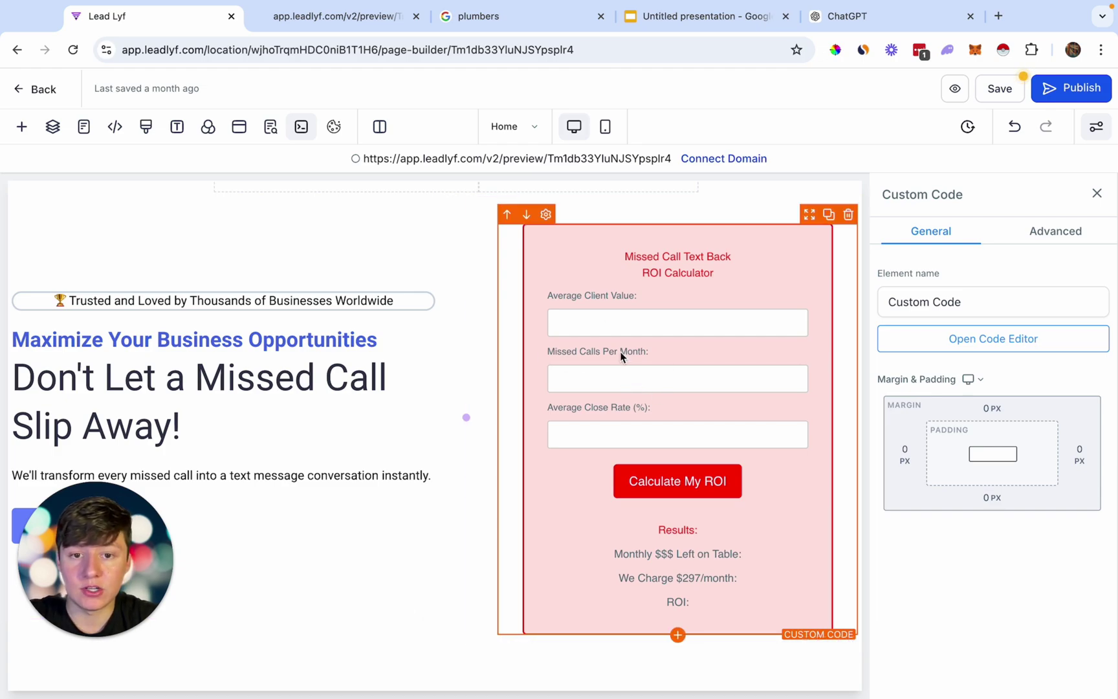
click(36, 91)
Create a new funnel named 'ROI Calulator'.
click(202, 166)
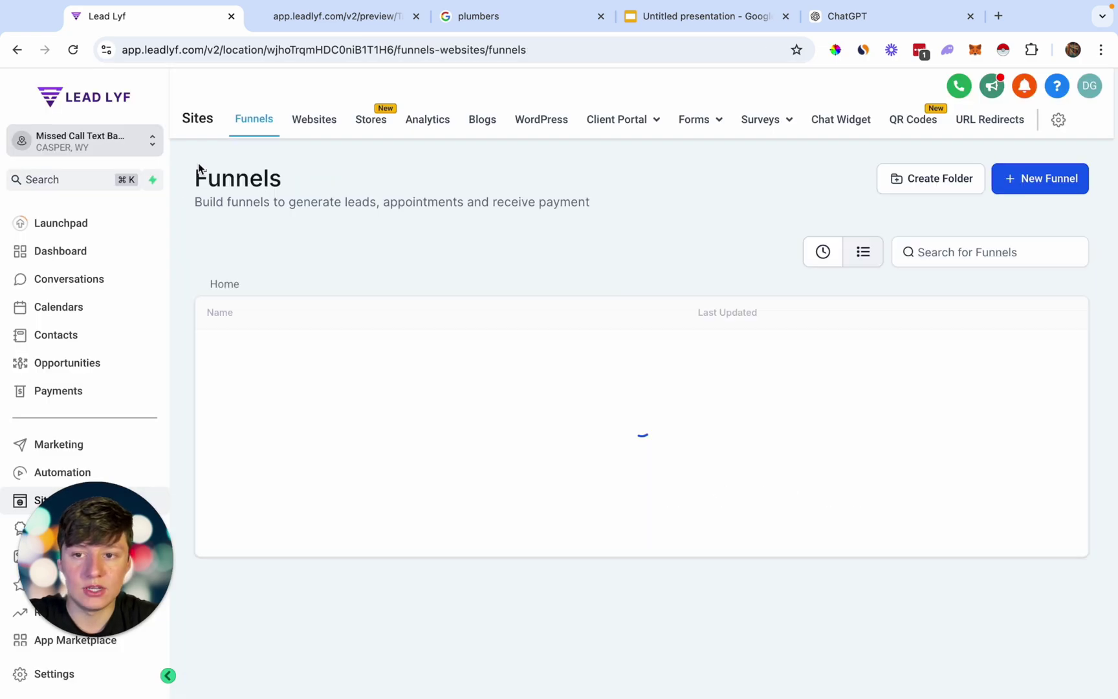
click(1057, 184)
click(414, 398)
text(ROI Cal)
text(ulator)
click(834, 532)
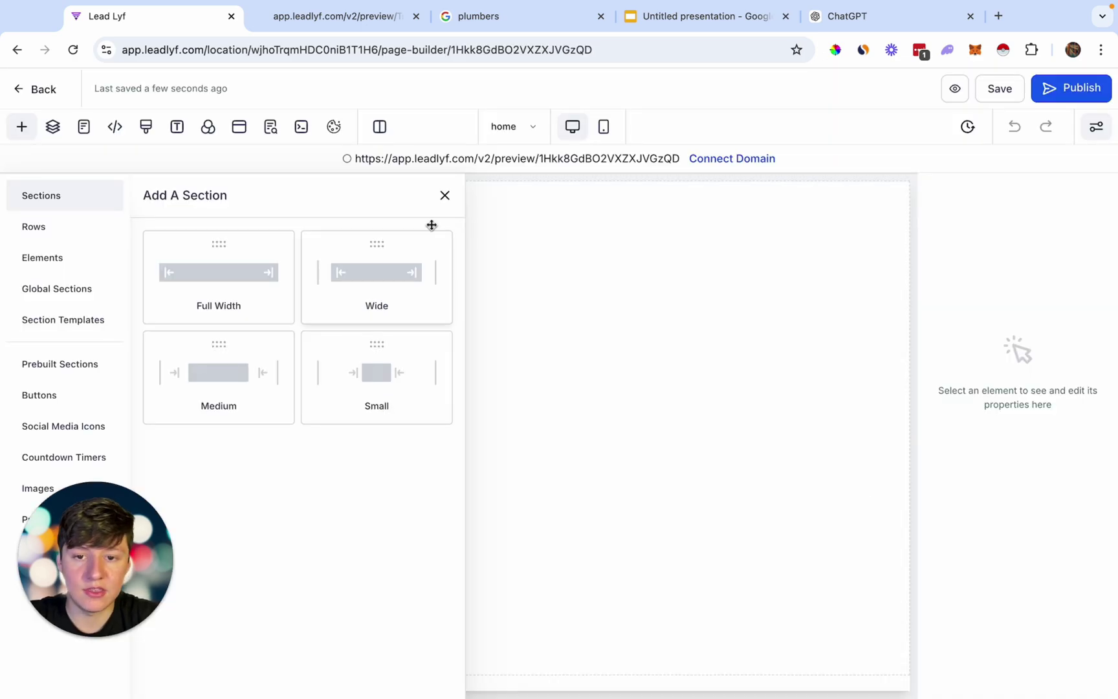
Add a full-width section with a one-column row holding a custom code element.
click(231, 286)
click(448, 243)
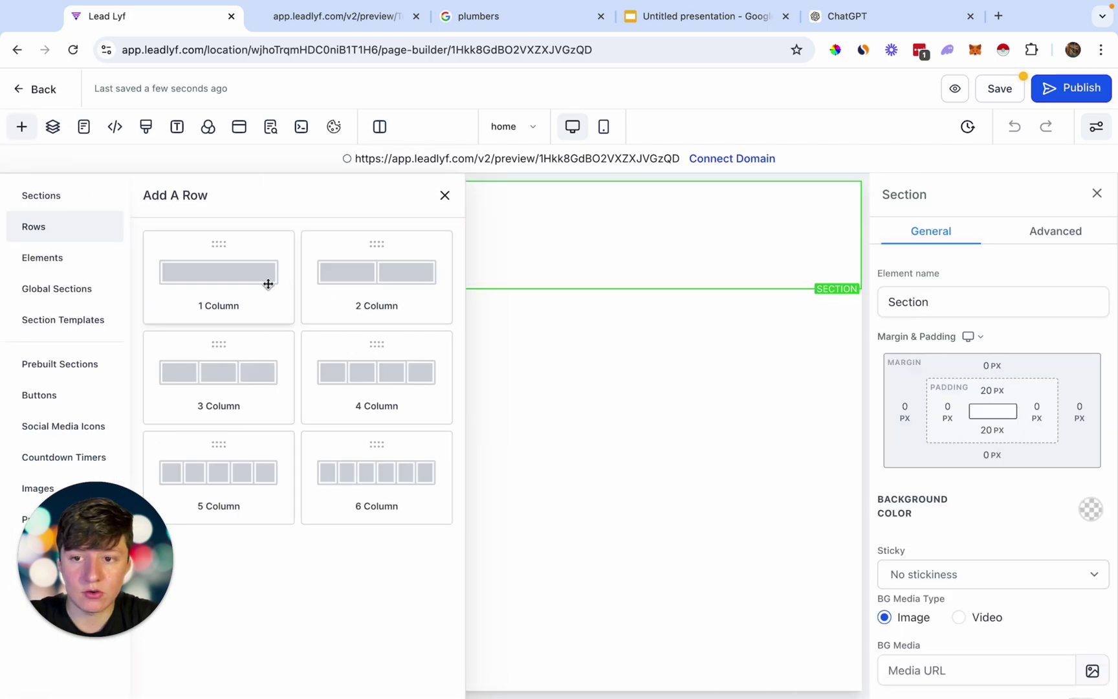
click(267, 284)
click(419, 255)
scroll(289, 413, down, 6)
scroll(287, 373, down, 4)
click(192, 344)
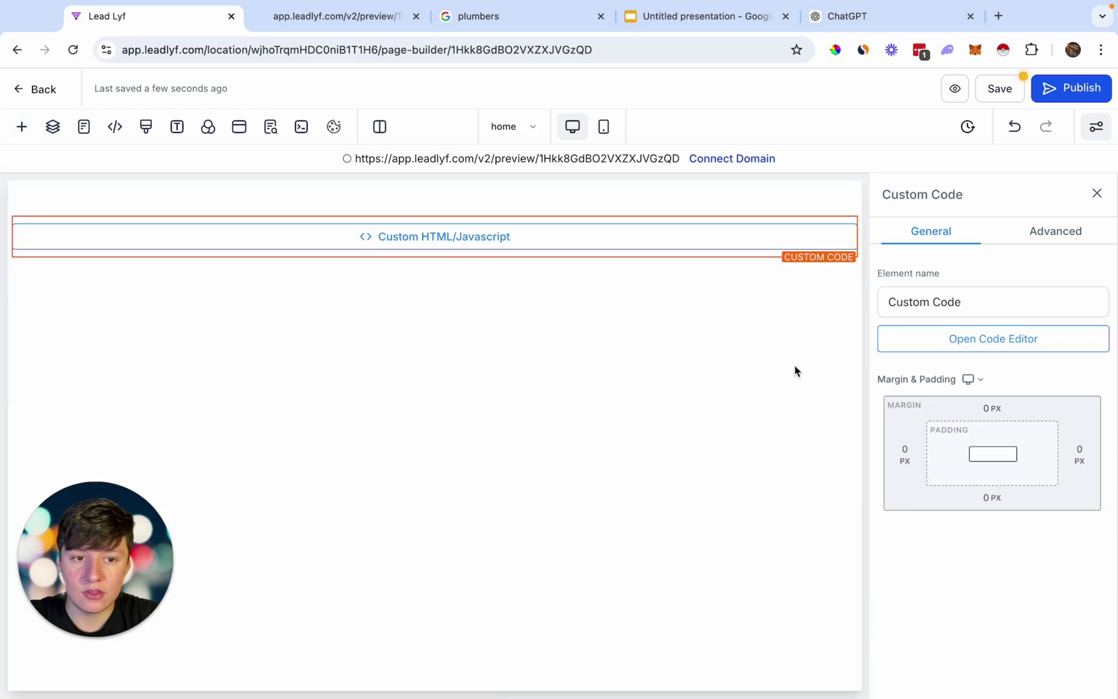
Paste the calculator HTML into the code element, save it, and preview the page.
click(958, 348)
key(super+v)
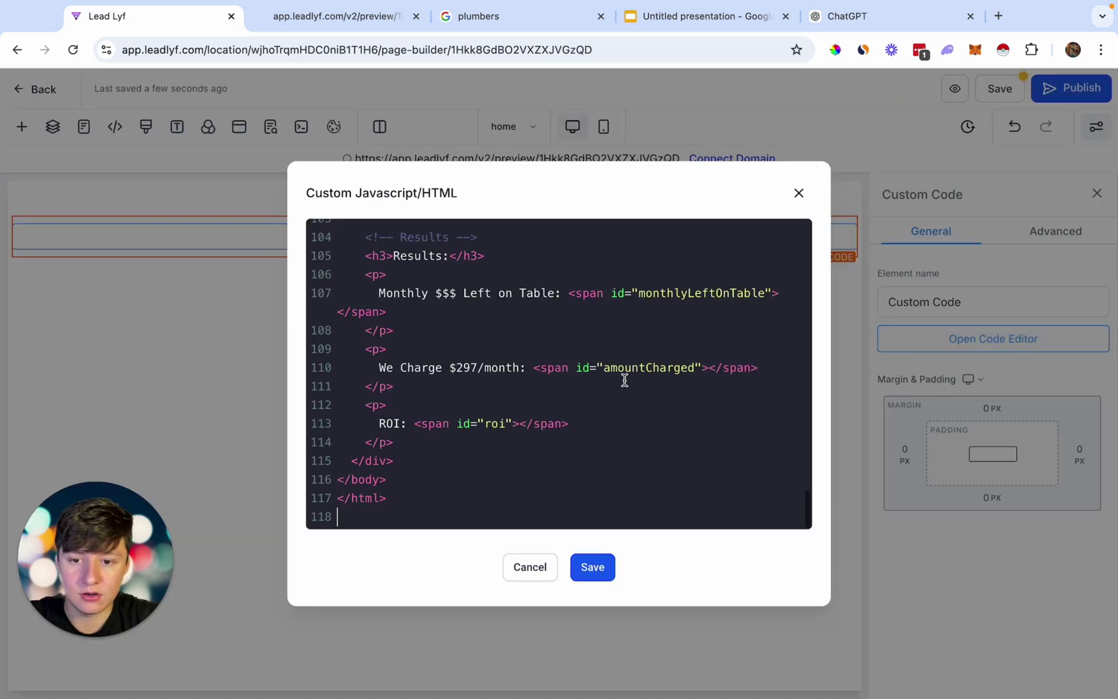
click(605, 569)
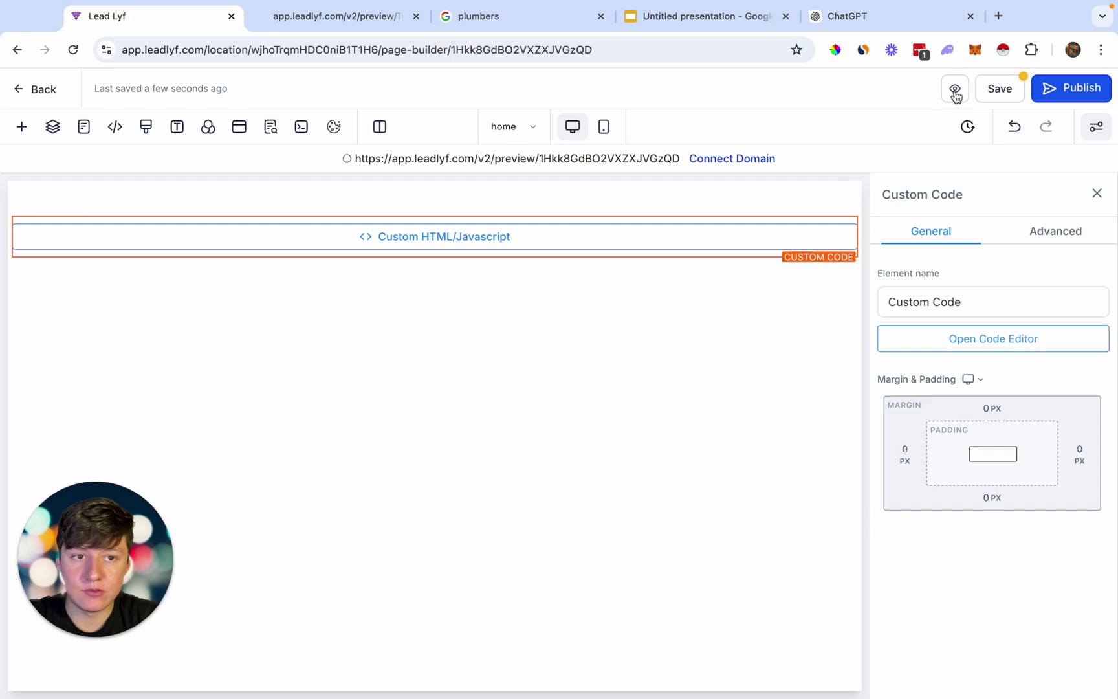
click(955, 92)
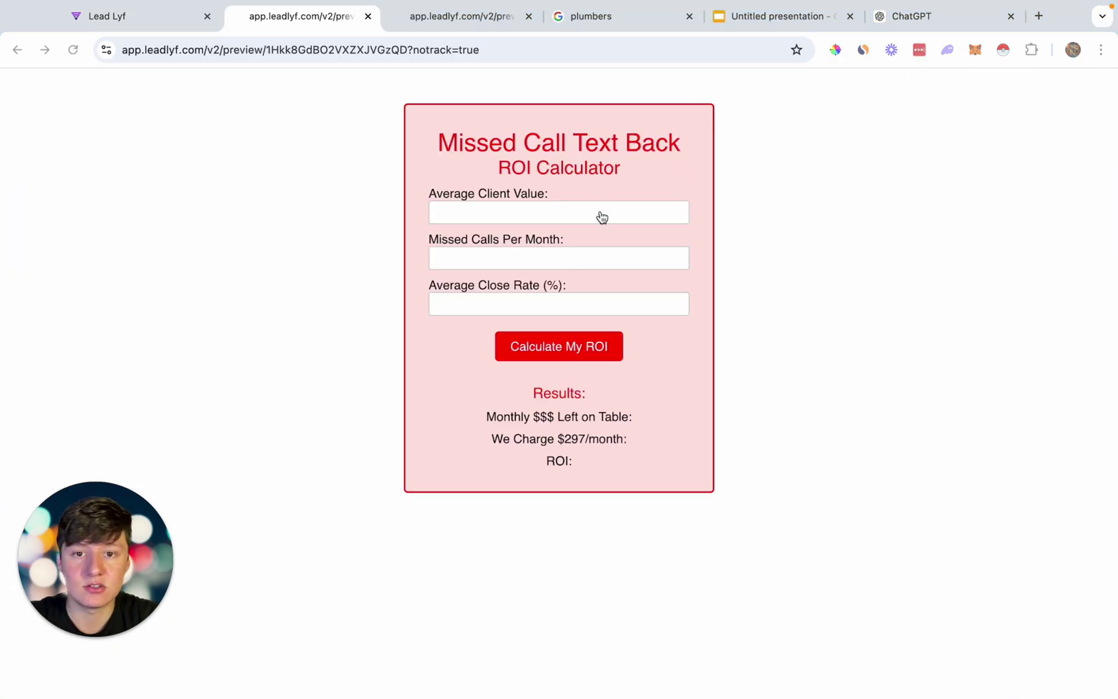
Check the ROI Cal preview's red calculator and its address, then return to the Lead Lyf tab.
click(612, 26)
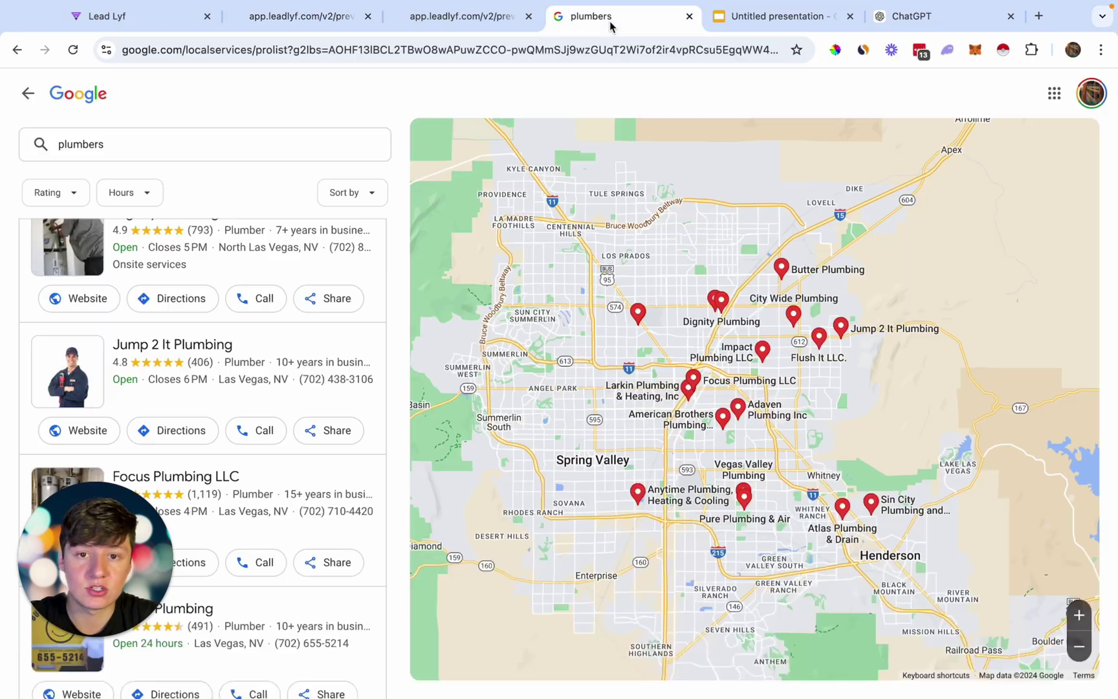
click(308, 30)
click(271, 50)
click(268, 50)
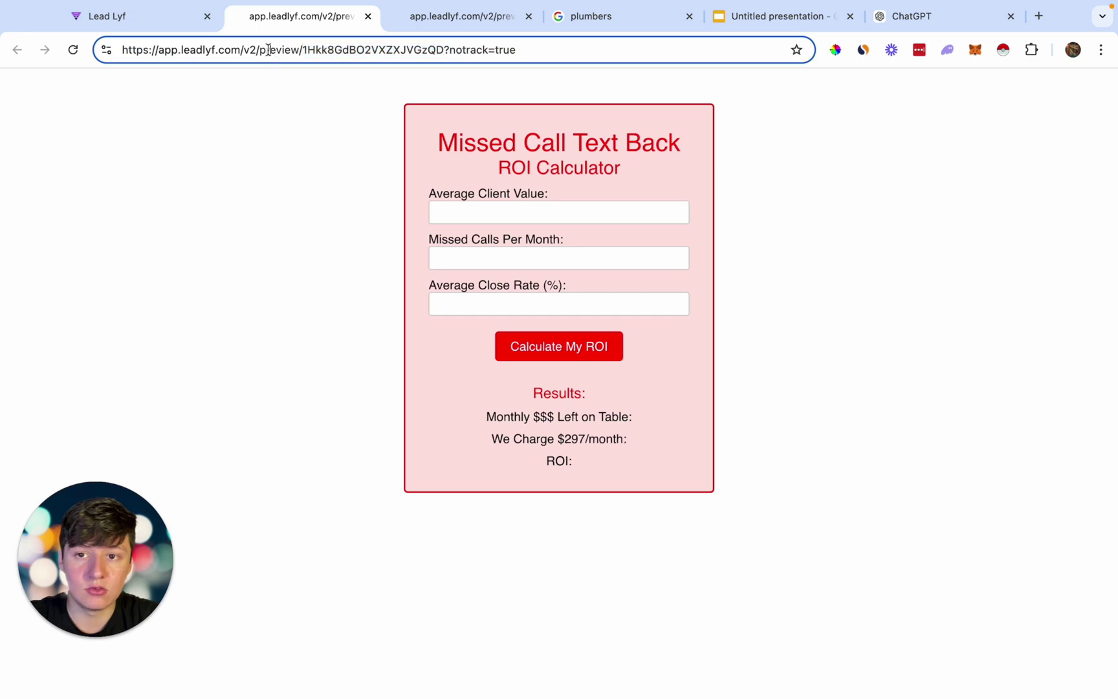
click(308, 162)
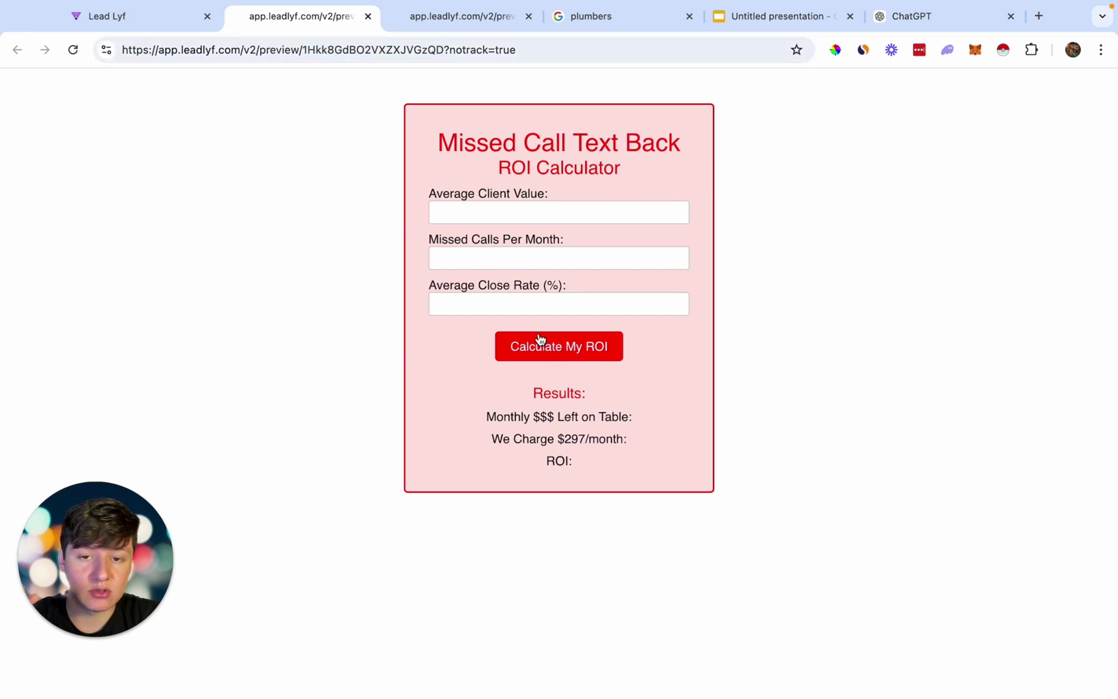
key(ctrl+shift+Tab)
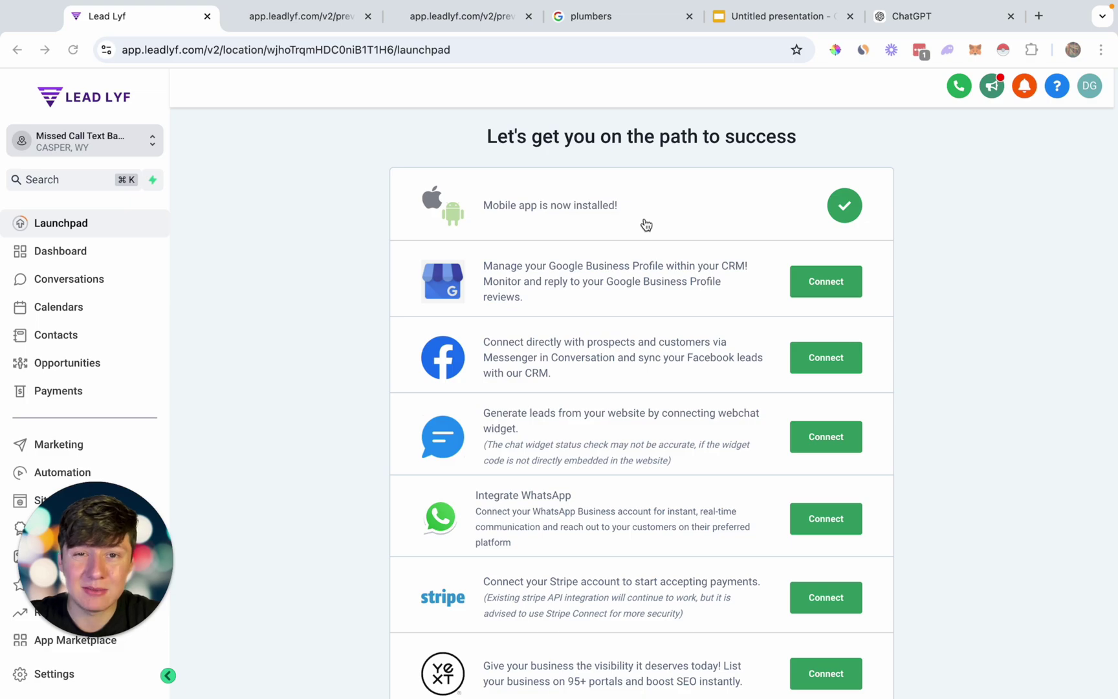
Enable Missed Call Text Back in the Business Profile settings.
scroll(99, 337, down, 2)
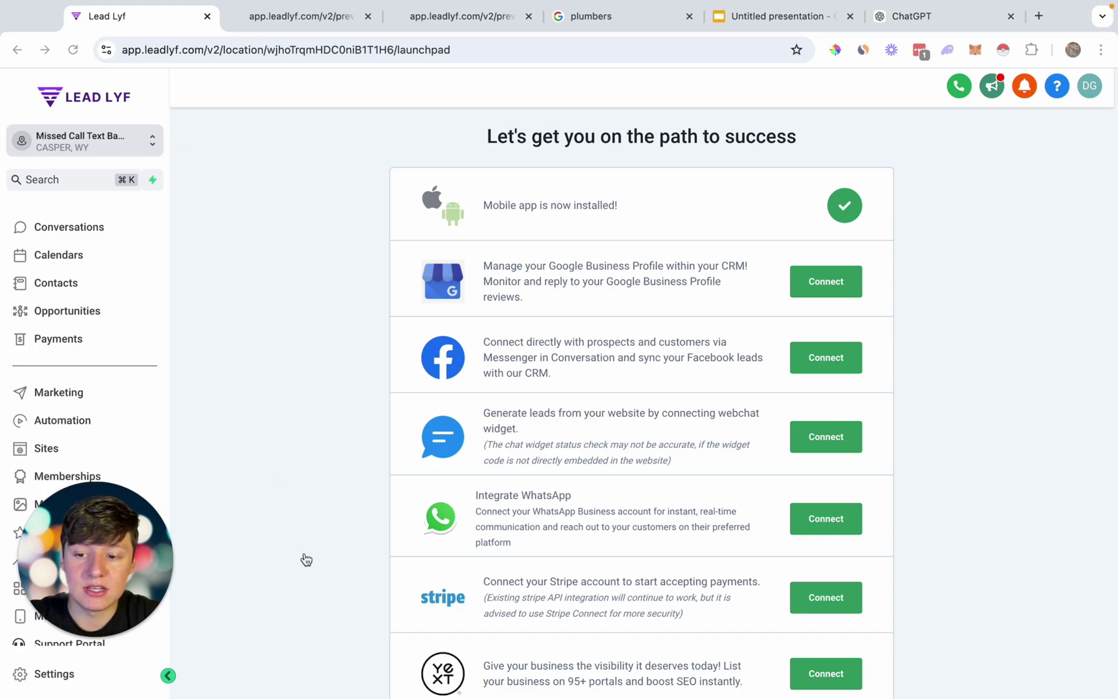
click(55, 676)
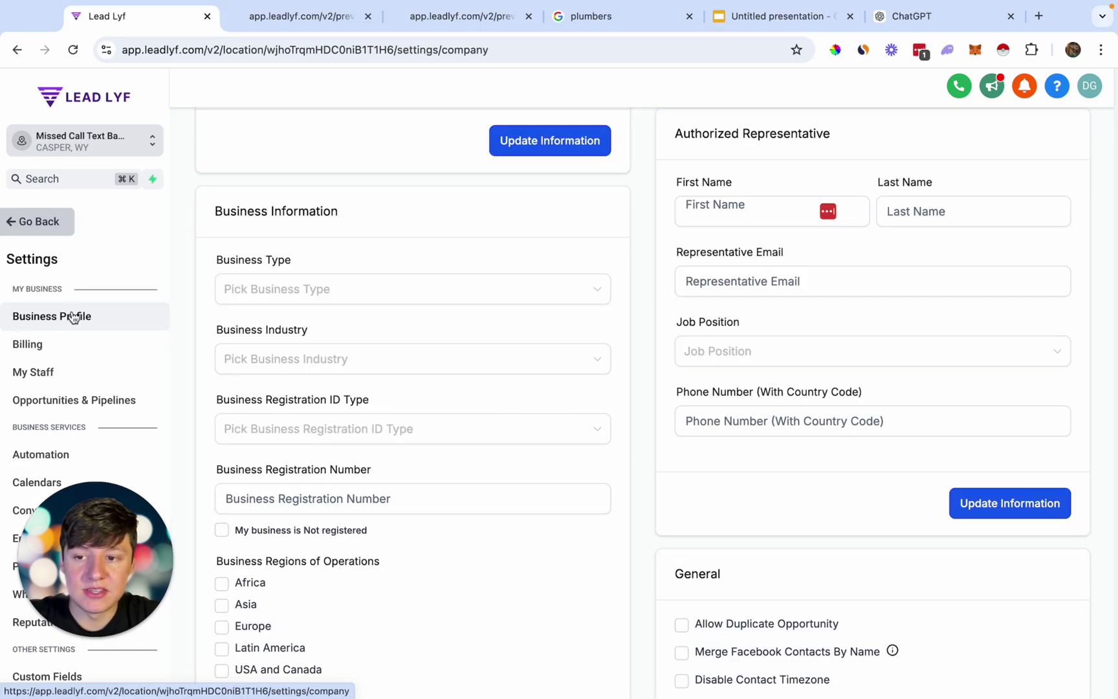
scroll(569, 489, down, 7)
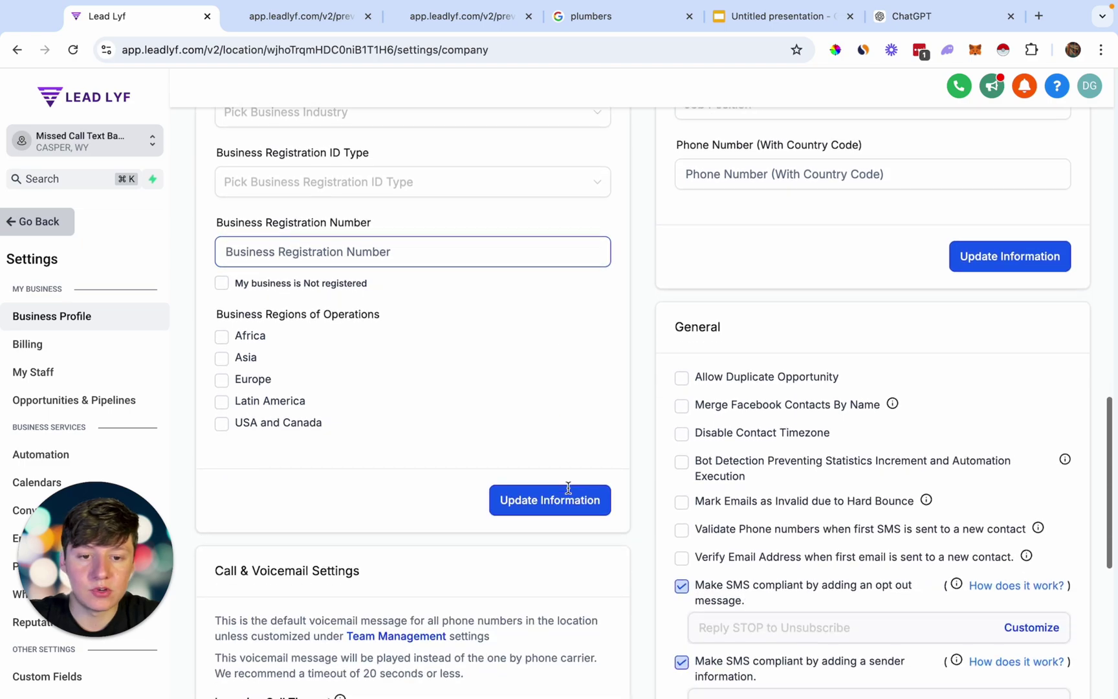
scroll(569, 490, down, 6)
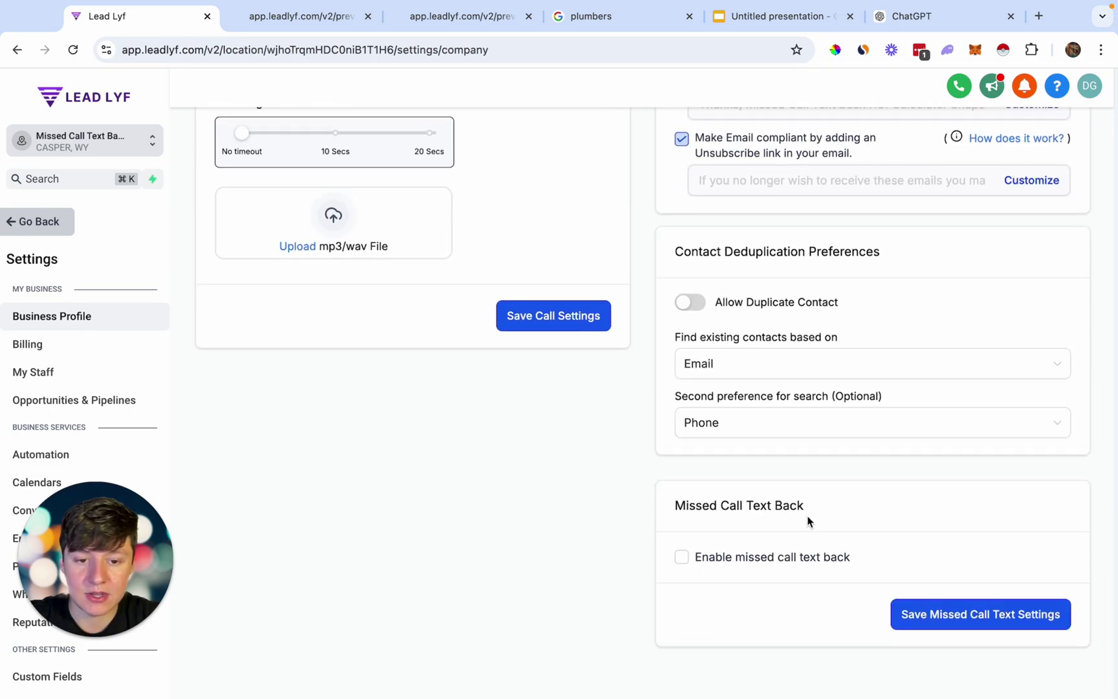
click(681, 557)
Keep the default text-back reply, save the missed call settings, and return to the Launchpad.
scroll(688, 564, down, 3)
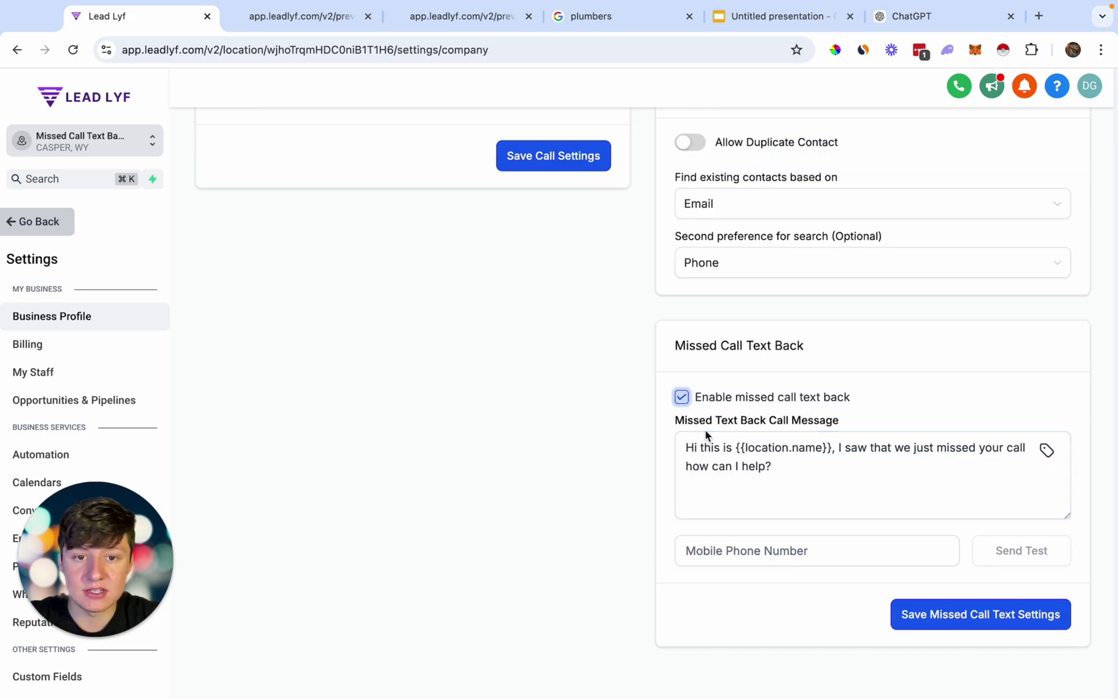
triple_click(728, 466)
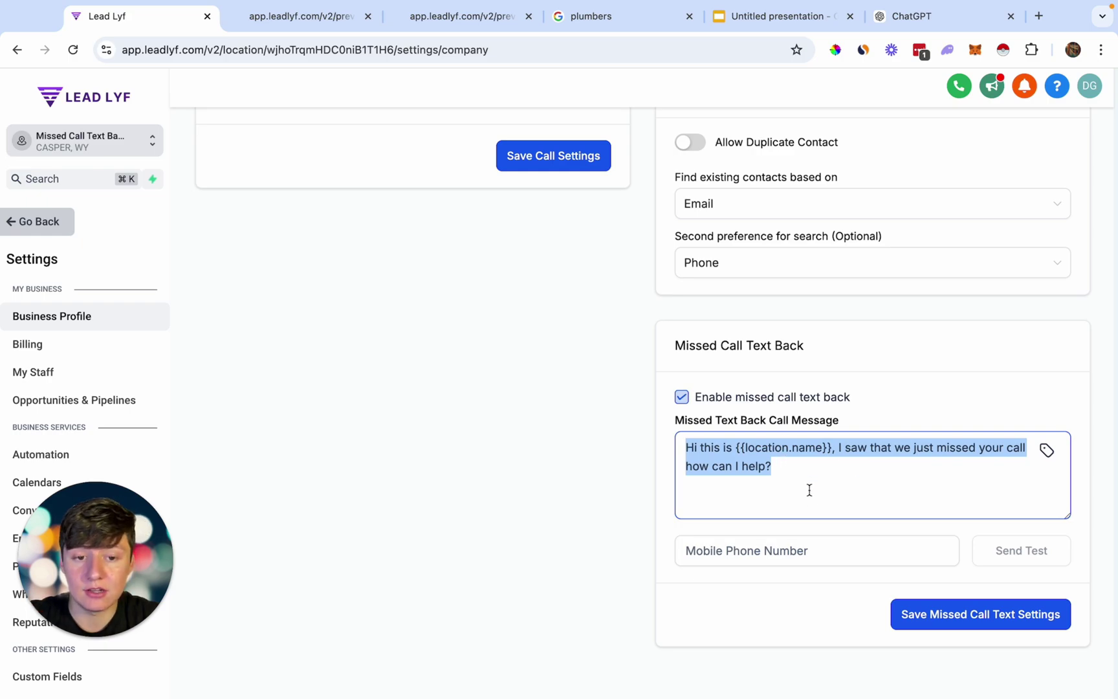
click(764, 489)
scroll(764, 489, up, 1)
click(931, 639)
click(62, 226)
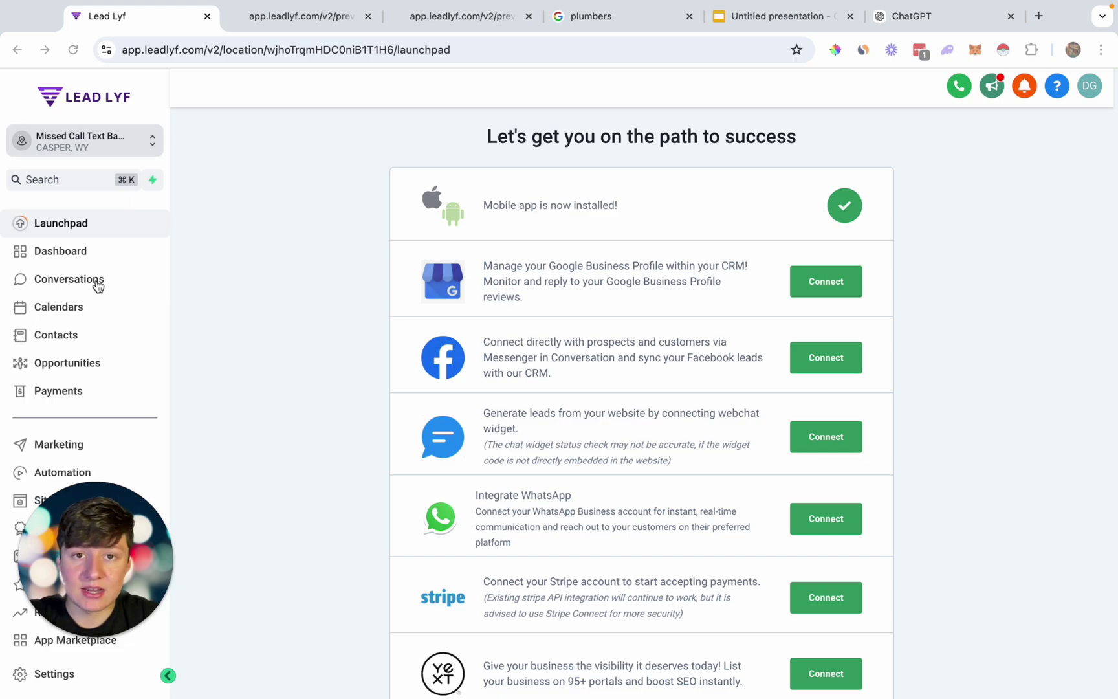
scroll(79, 386, down, 1)
scroll(79, 385, down, 1)
scroll(79, 386, up, 2)
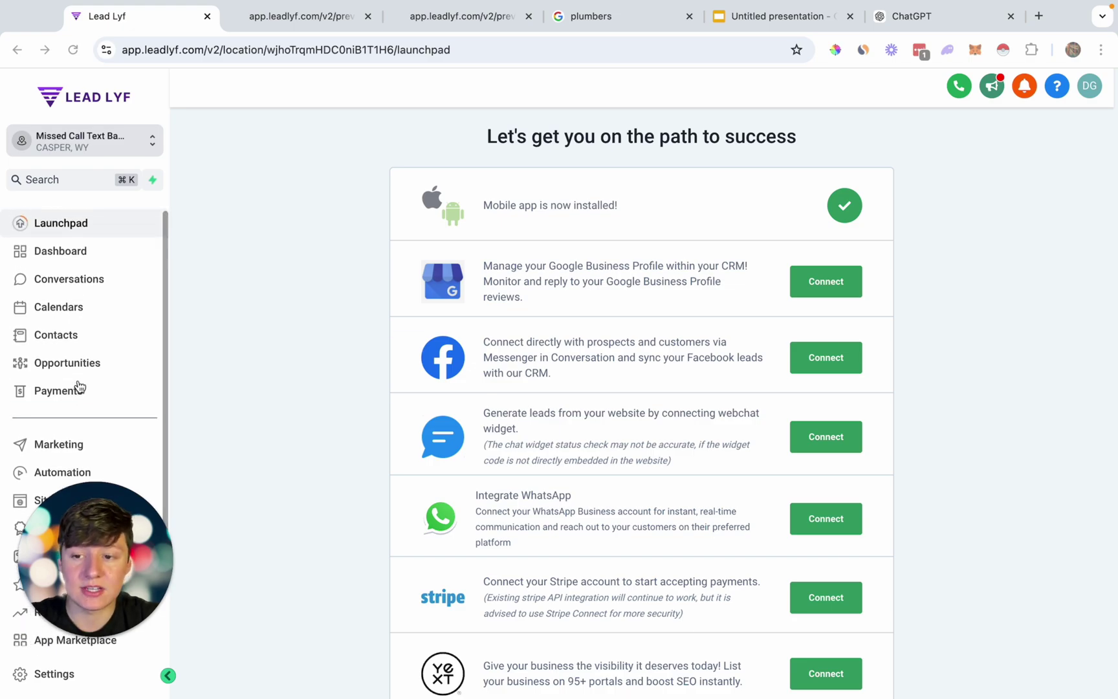
scroll(79, 386, down, 2)
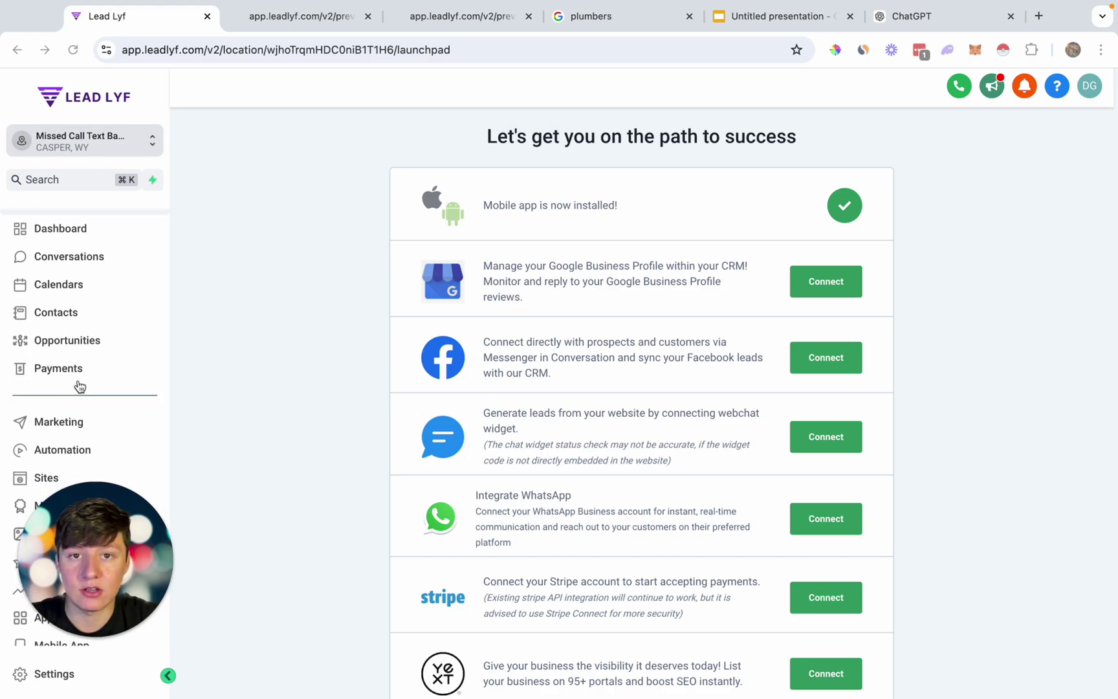